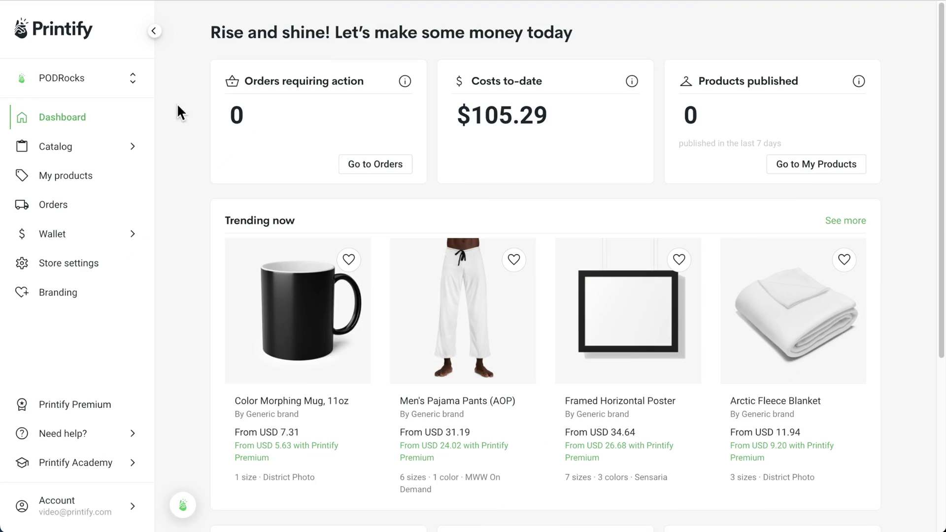
Go to Catalog > Home & Living > Blankets and open the Velveteen Microfiber Blanket.
mouse_move(129, 154)
click(272, 268)
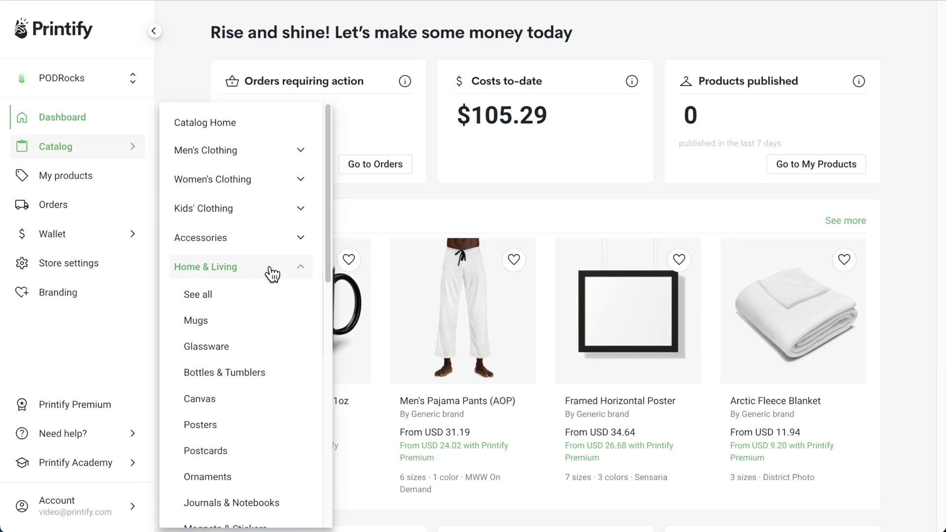
scroll(256, 444, down, 2)
scroll(254, 449, down, 1)
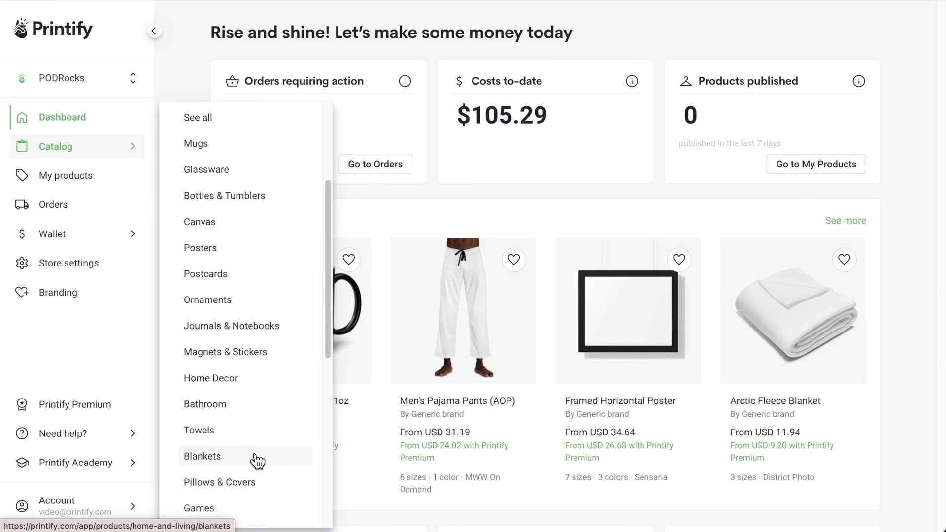
click(254, 454)
click(362, 26)
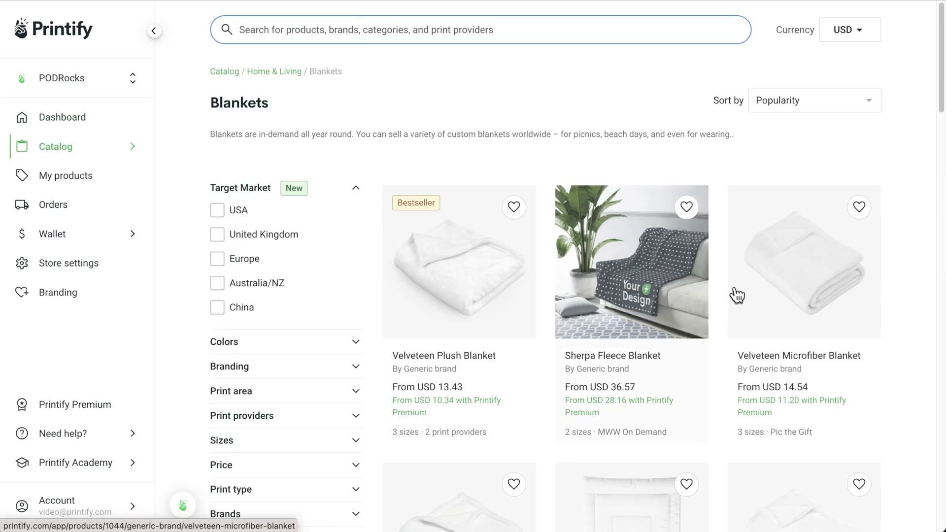
click(818, 301)
scroll(817, 300, down, 2)
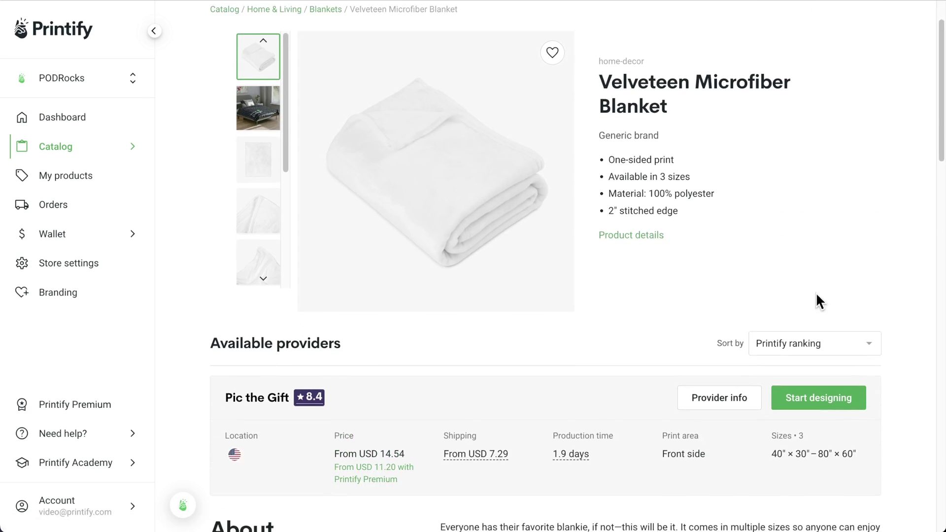
Start designing the blanket and dismiss the welcome product info panel.
click(824, 371)
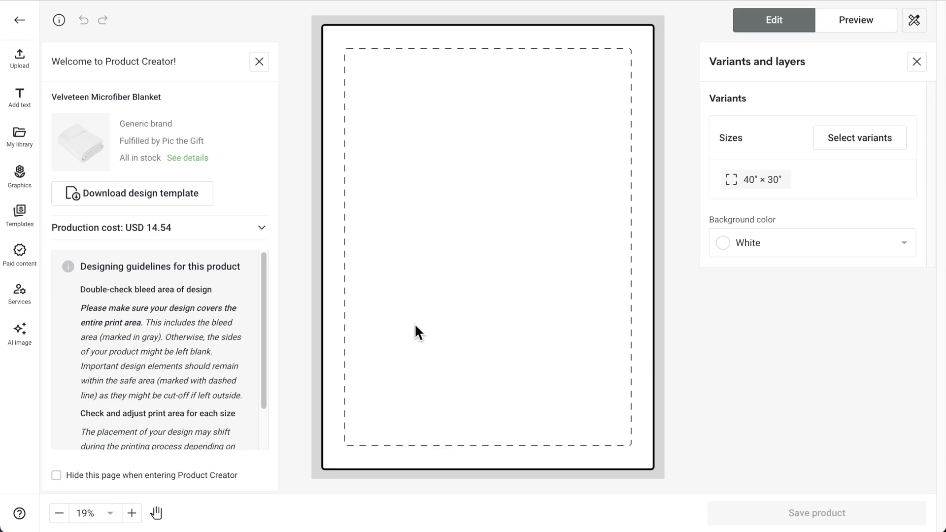
drag(80, 264, 243, 263)
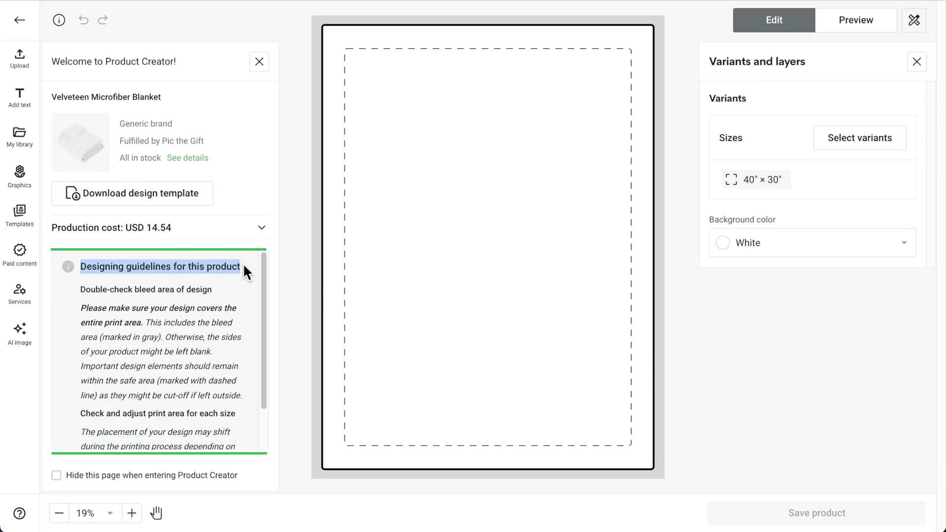
click(243, 263)
scroll(243, 263, down, 1)
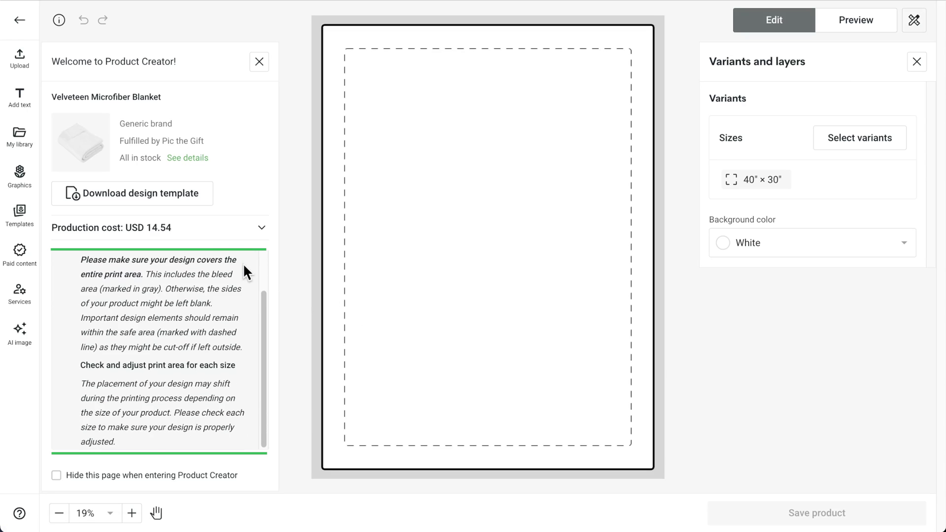
click(258, 63)
Show the Upload options listing the JPG/PNG/SVG, 6400 × 8400 px print requirements.
click(20, 62)
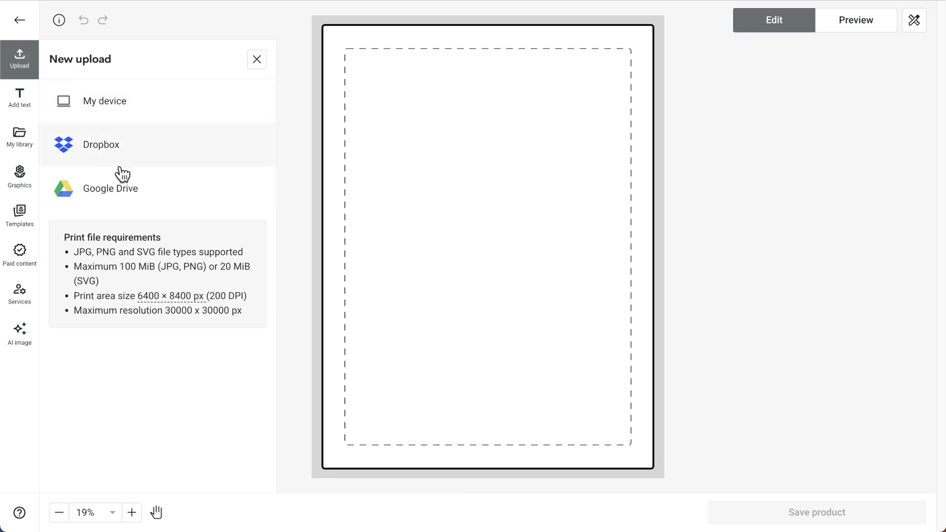
drag(163, 238, 61, 238)
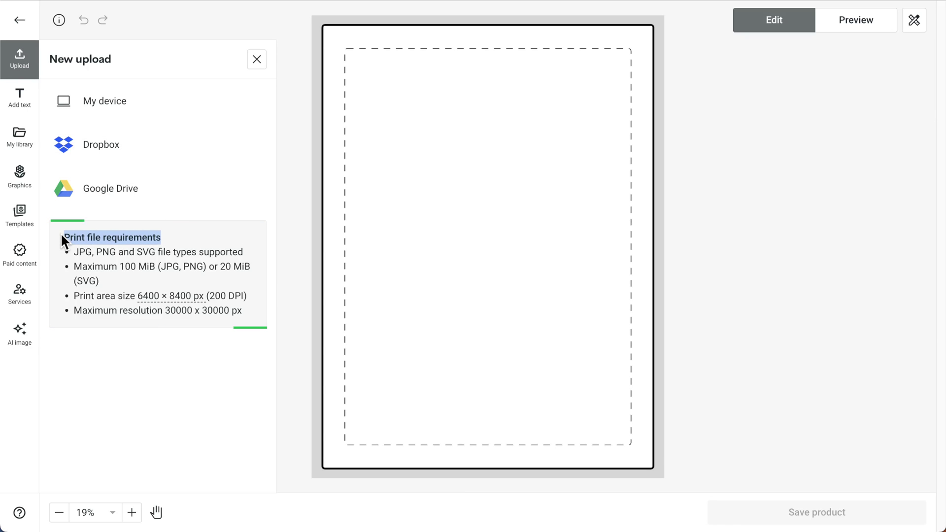
click(60, 233)
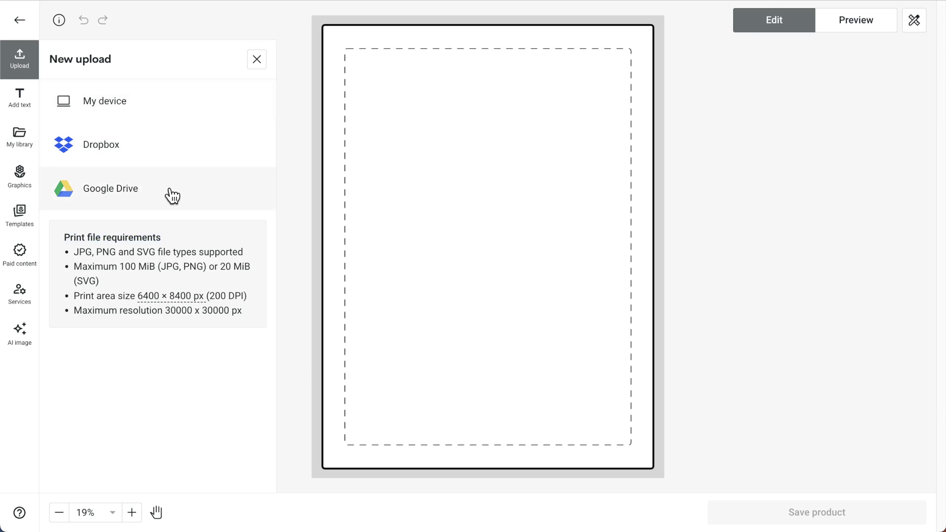
Add an ABeeZee text layer reading 'this is a blanket'.
click(19, 328)
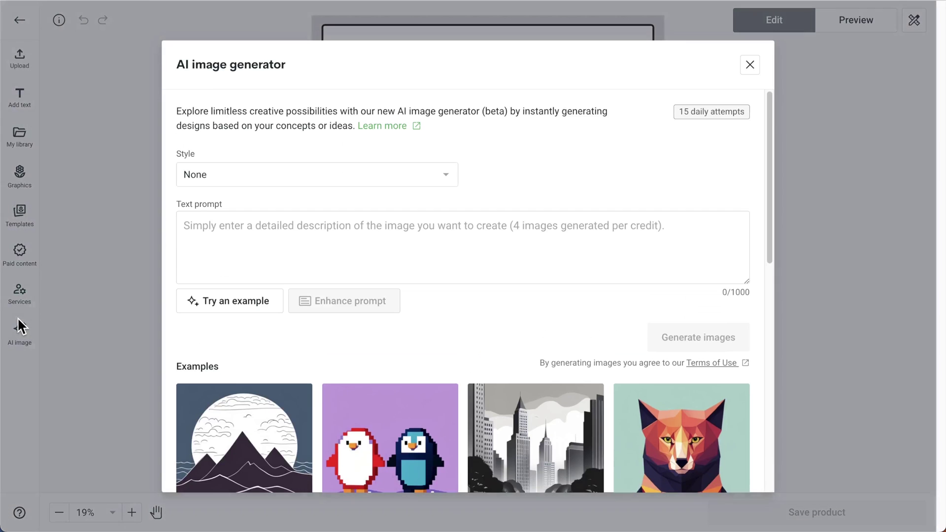
click(749, 65)
click(19, 96)
click(84, 158)
text(this is a blanket)
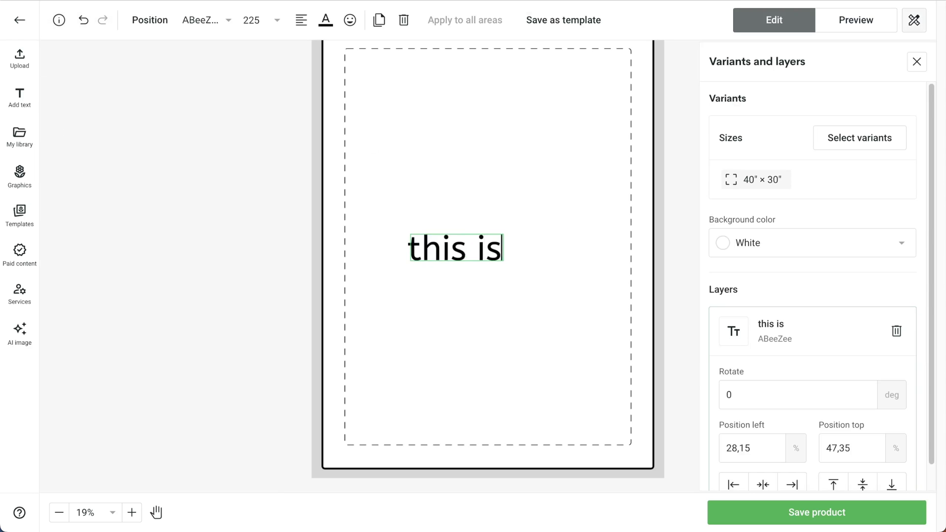
Browse Paid content, Services and Graphics, then add the green leaf graphic.
click(20, 252)
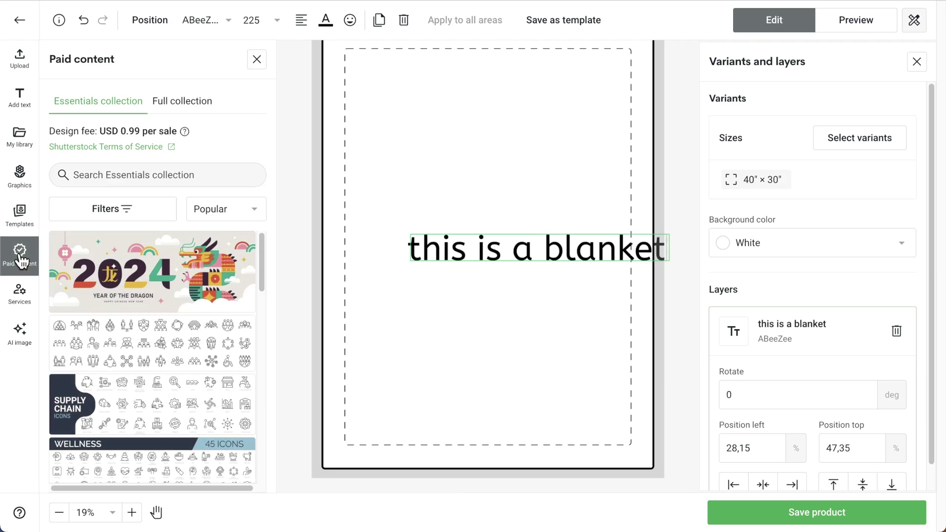
click(22, 294)
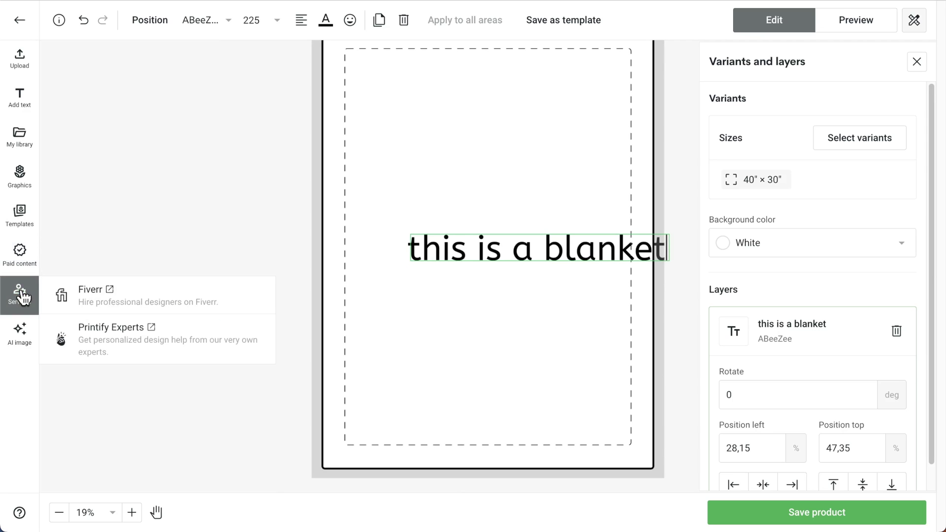
click(20, 184)
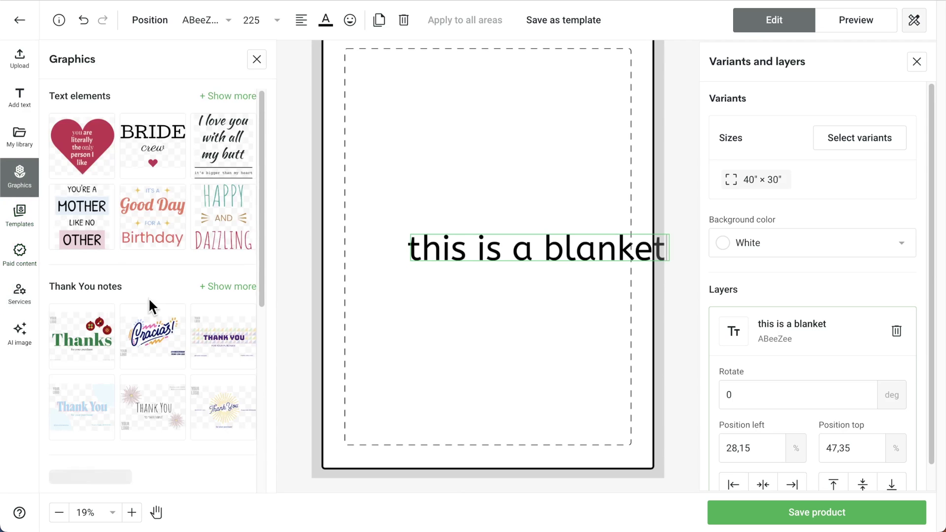
scroll(151, 305, down, 3)
scroll(150, 306, down, 8)
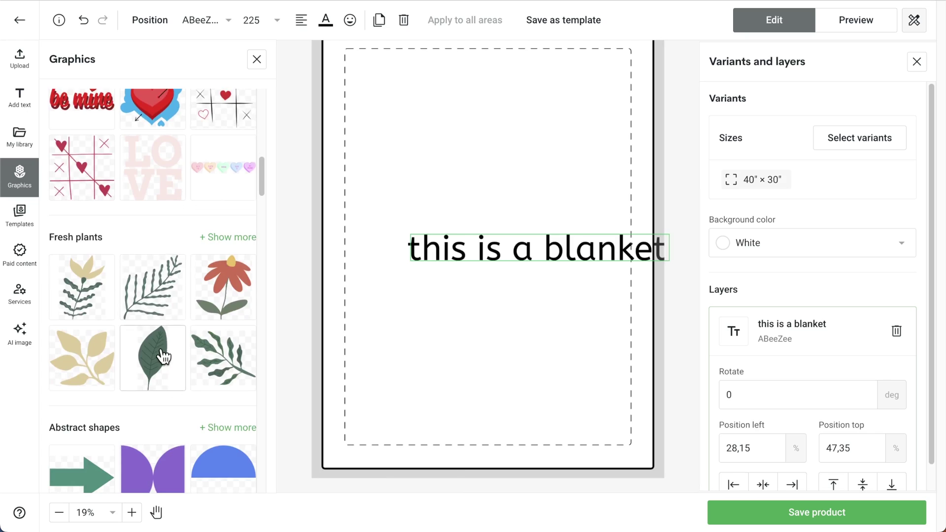
click(161, 348)
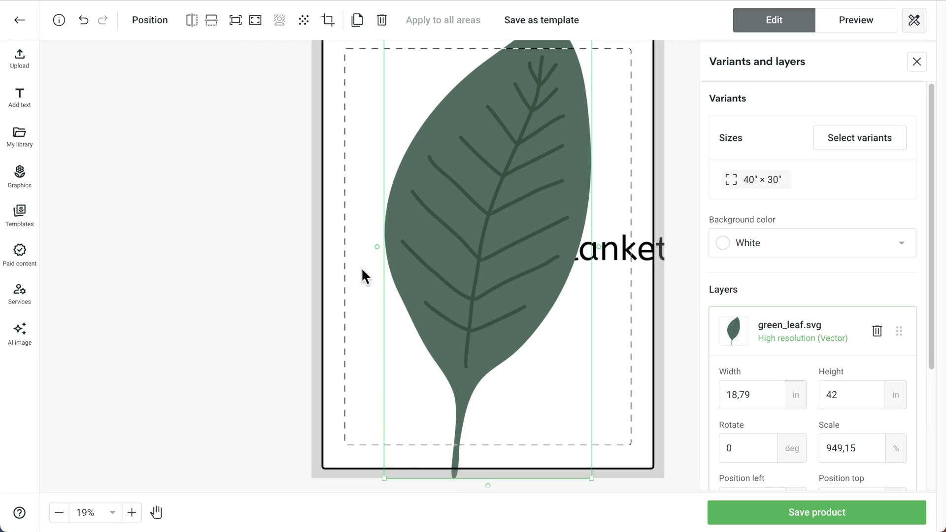
Shift the leaf left, move the 'this is a blanket' text below it, and preview the mockup.
drag(464, 251, 408, 256)
drag(570, 256, 621, 400)
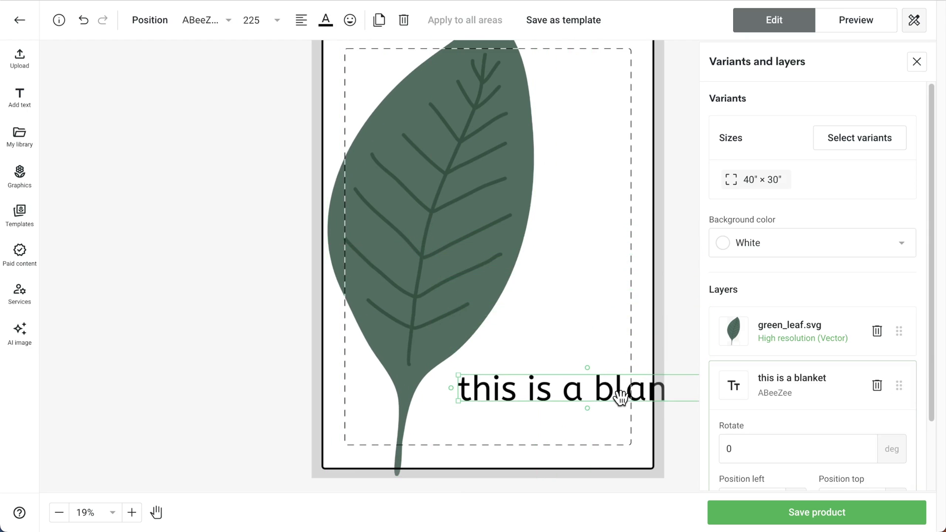
click(852, 22)
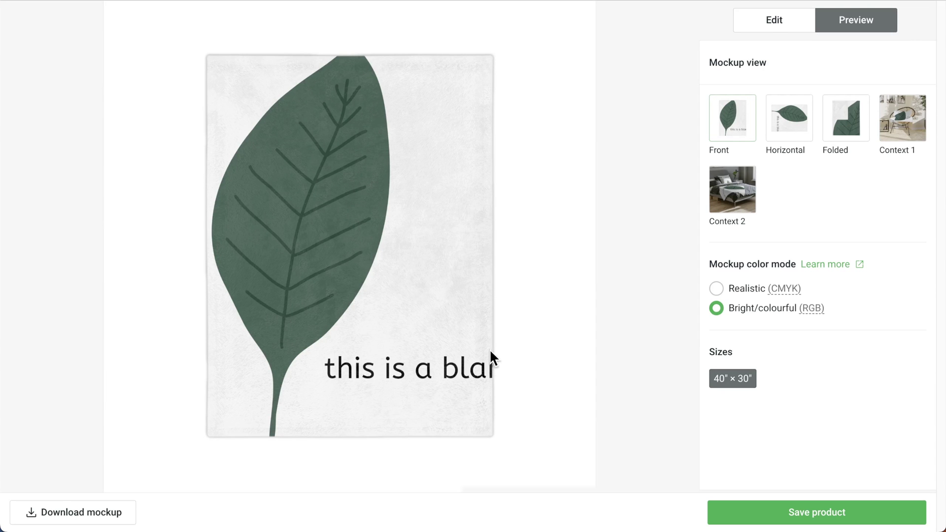
Return to the editor, delete the text layer and close the product info panel.
click(771, 25)
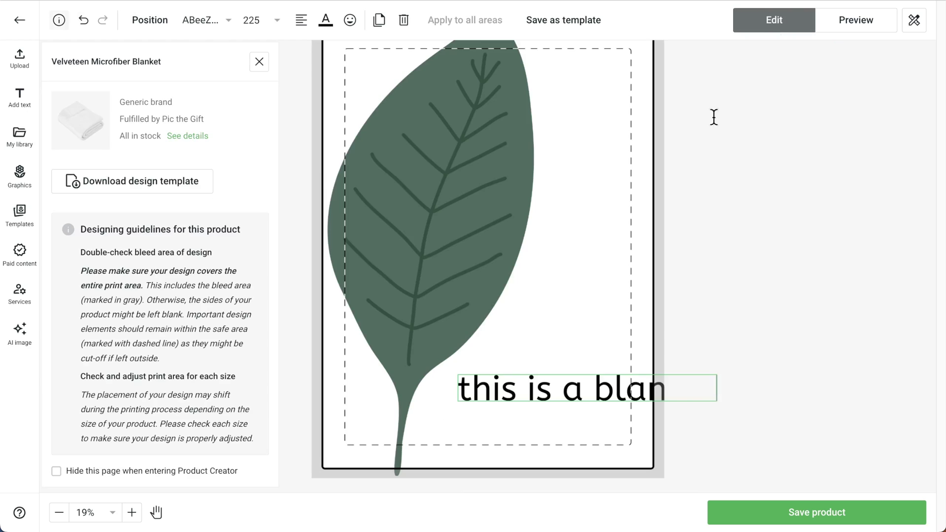
click(404, 20)
click(260, 63)
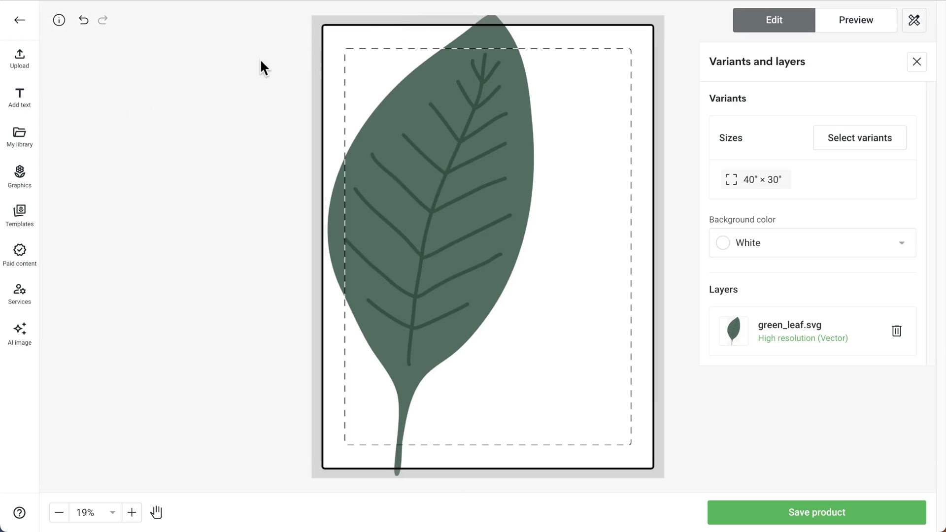
Shrink the leaf to 9.54 × 21.31 in, rotate it 15°, flip it, and place it lower left.
click(454, 192)
drag(533, 476, 411, 271)
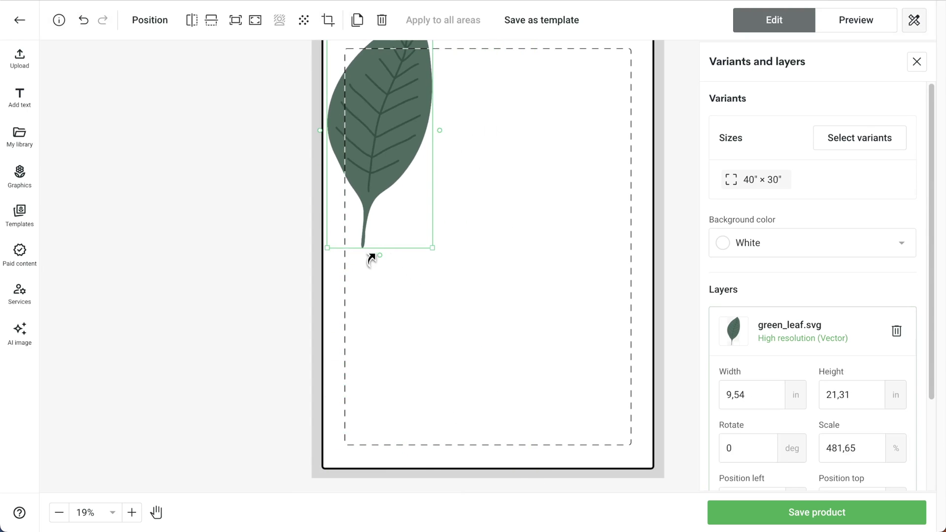
drag(373, 255, 350, 234)
drag(368, 118, 361, 162)
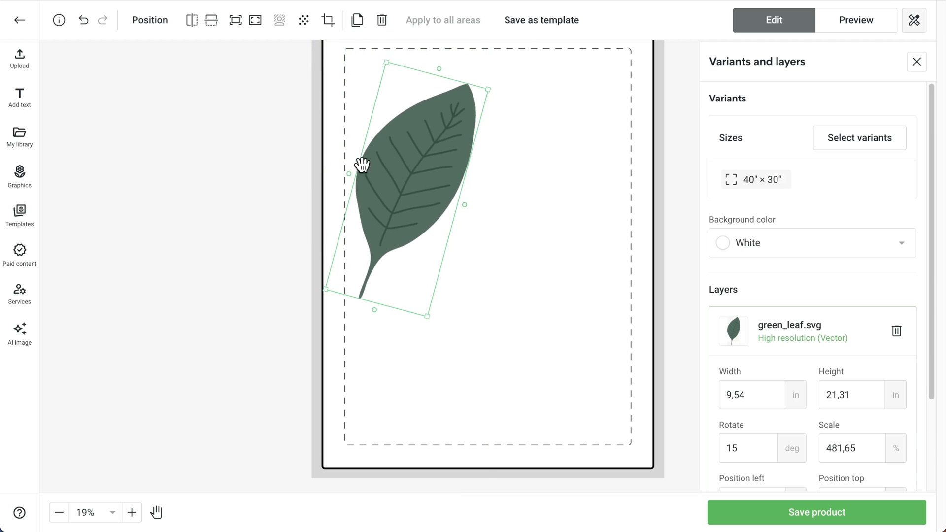
click(196, 22)
click(211, 23)
click(211, 24)
click(211, 23)
drag(405, 185, 389, 342)
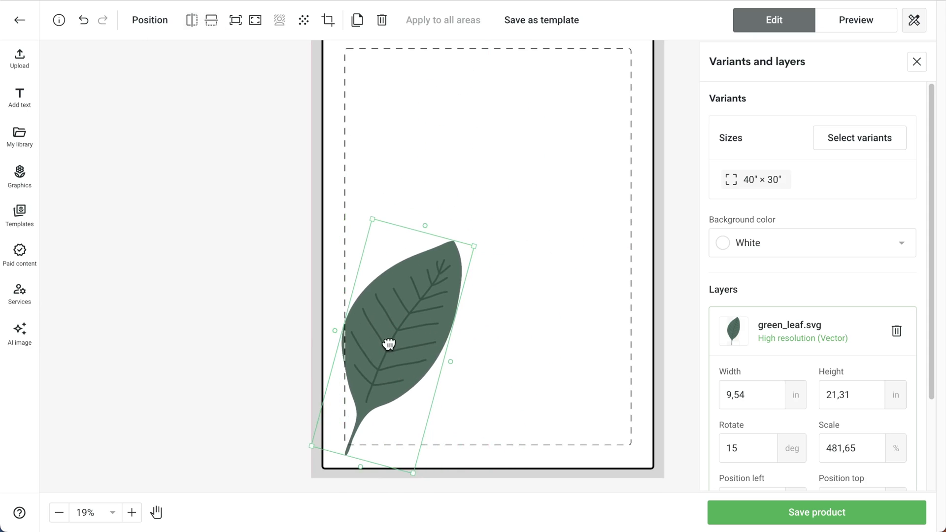
scroll(796, 360, down, 2)
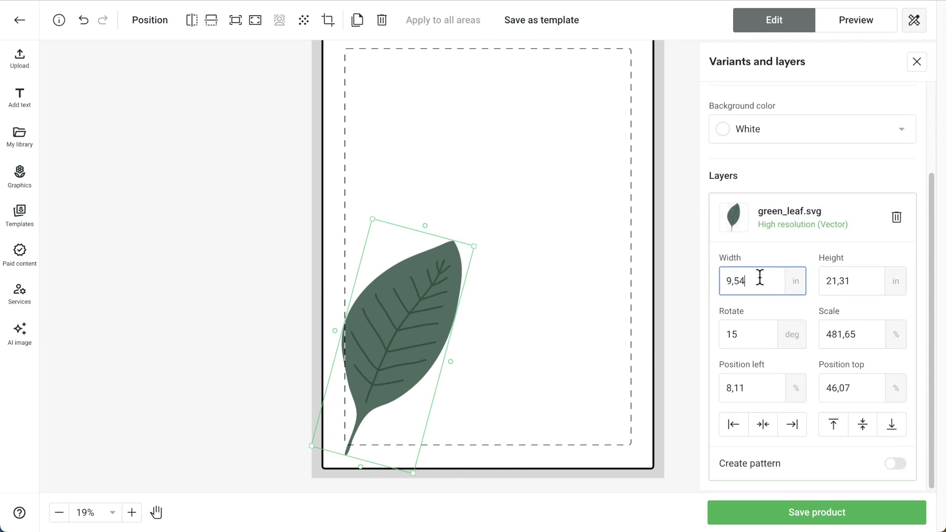
Align the leaf to the horizontal center, top, and vertical middle of the blanket.
click(755, 336)
click(759, 425)
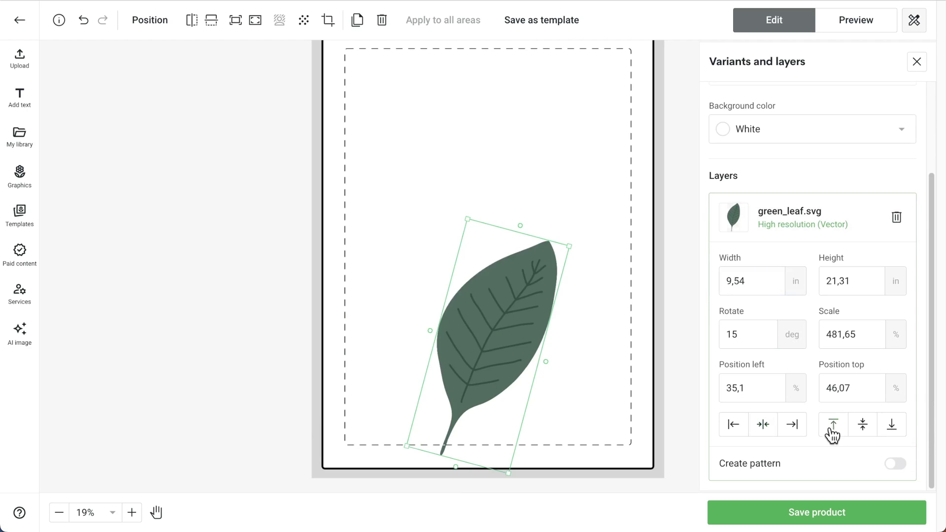
click(834, 426)
click(870, 430)
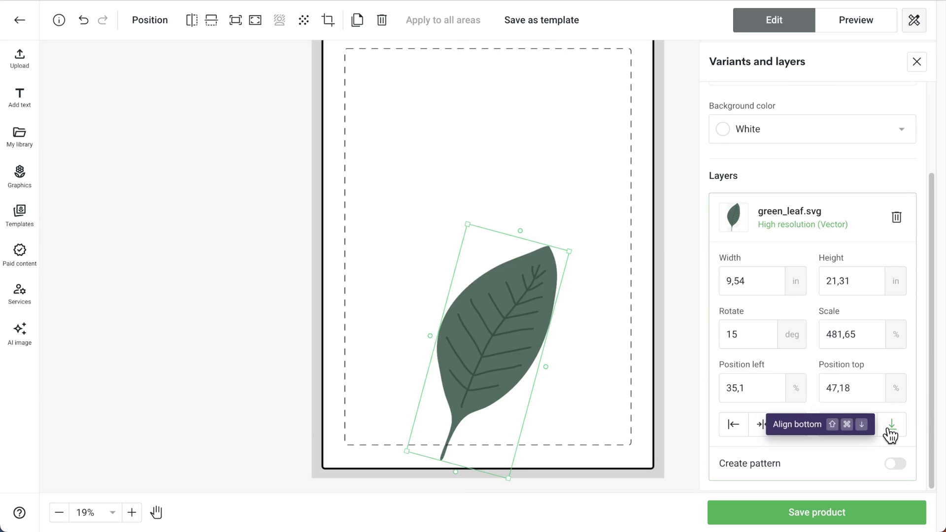
Make the leaf a Brick vertical pattern with 39% horizontal and 10% vertical spacing, shrunk to 4.24 × 9.48 in.
click(894, 464)
scroll(895, 469, down, 4)
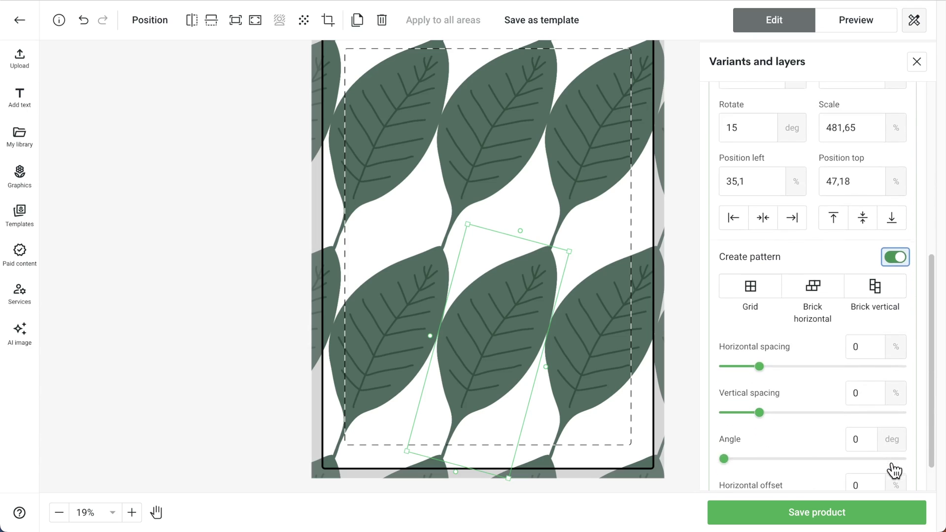
scroll(893, 463, down, 1)
drag(759, 327, 787, 327)
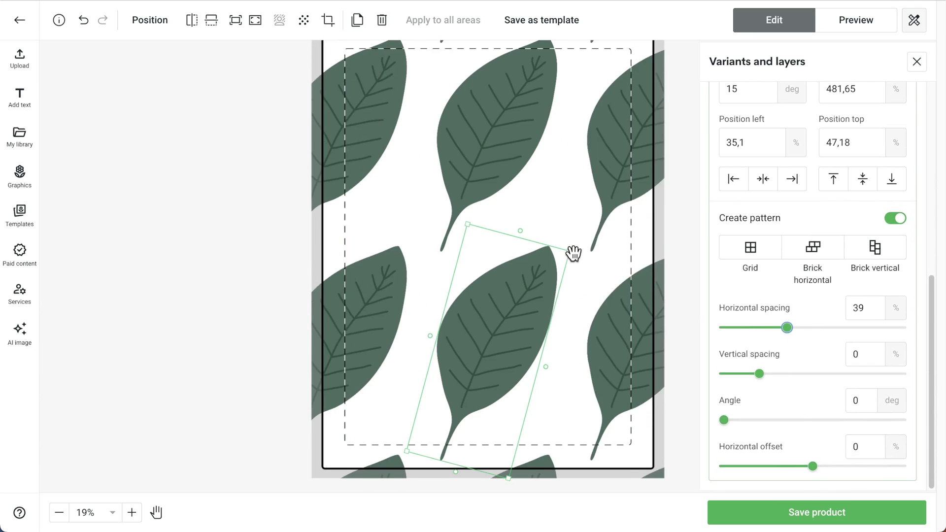
drag(572, 250, 478, 361)
mouse_move(760, 374)
mouse_down()
mouse_move(785, 378)
mouse_move(766, 374)
mouse_up()
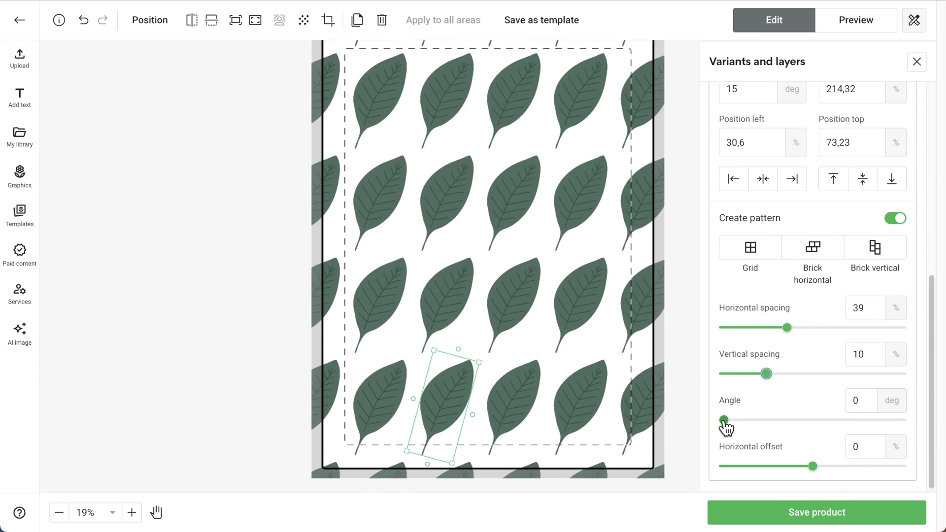
drag(724, 421, 755, 420)
click(812, 250)
click(872, 256)
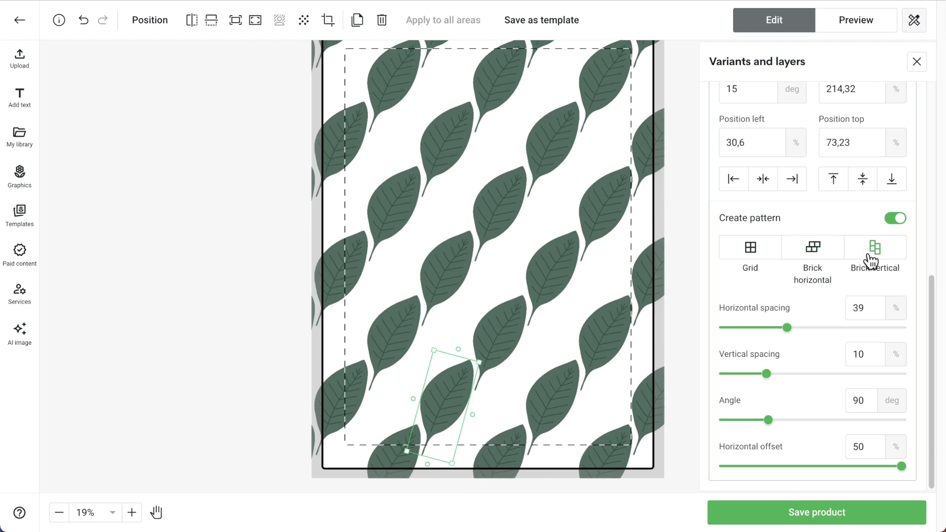
scroll(867, 258, up, 6)
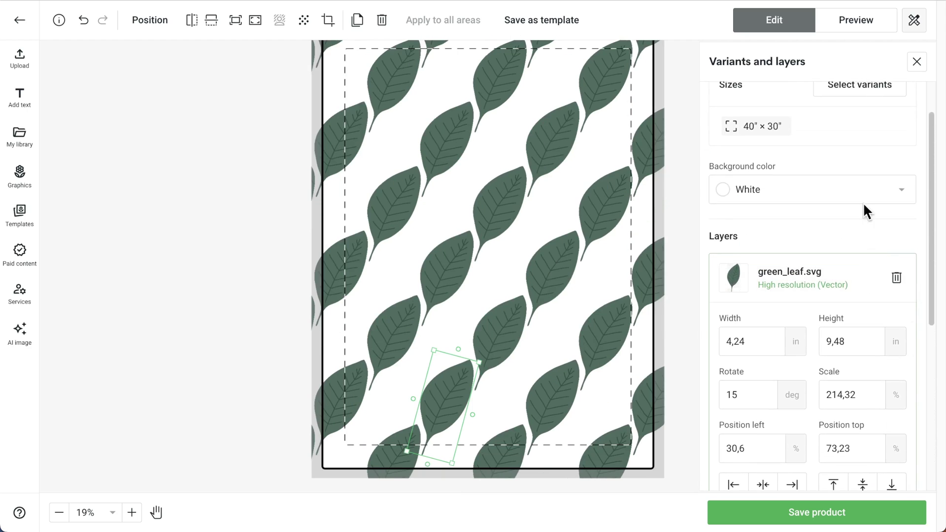
Set the background colour to a pasted tan hex code.
click(862, 190)
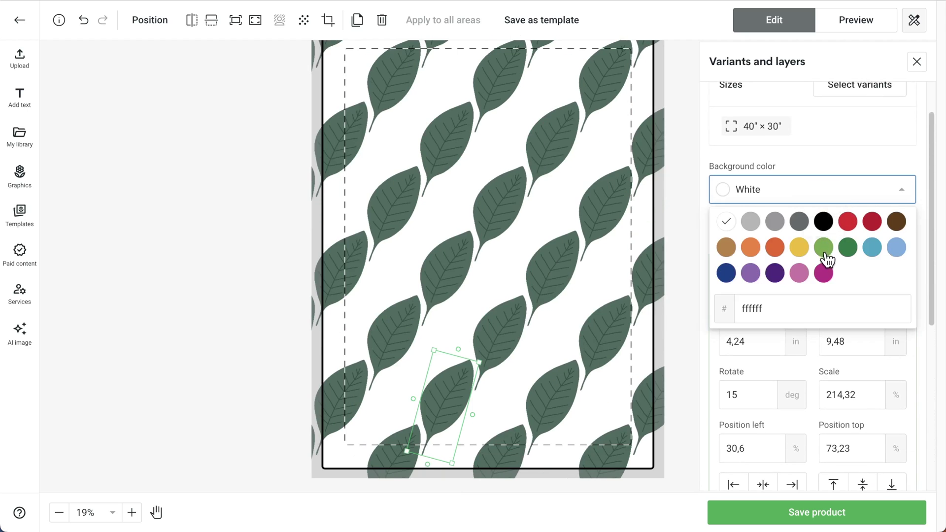
click(812, 305)
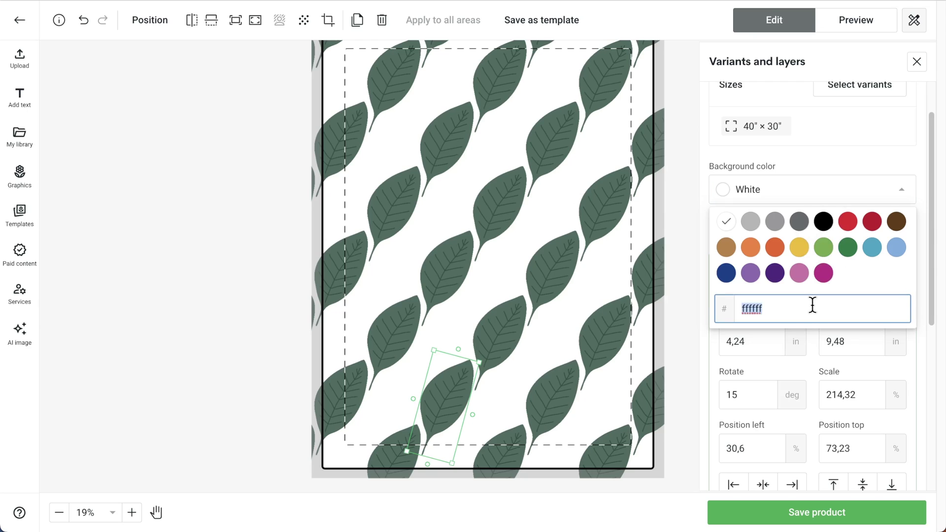
text(c5b48b)
key(Return)
Add the 60" × 50" and 80" × 60" sizes, then preview the blanket on the chair mockup.
click(854, 137)
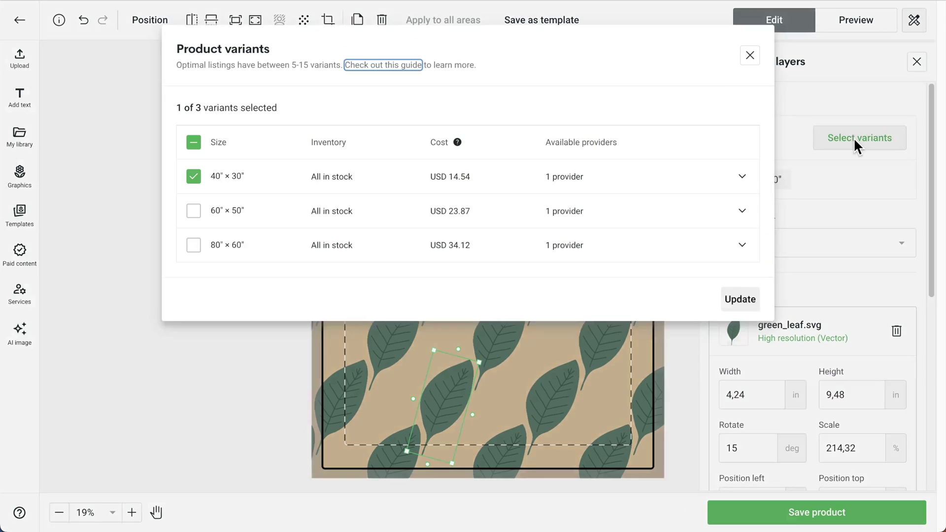
click(193, 211)
click(195, 246)
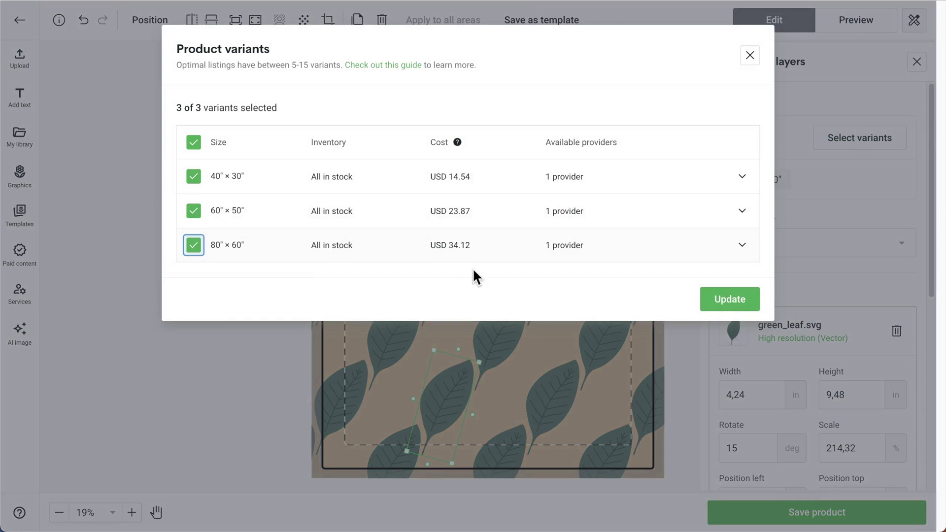
click(731, 299)
click(858, 20)
click(893, 129)
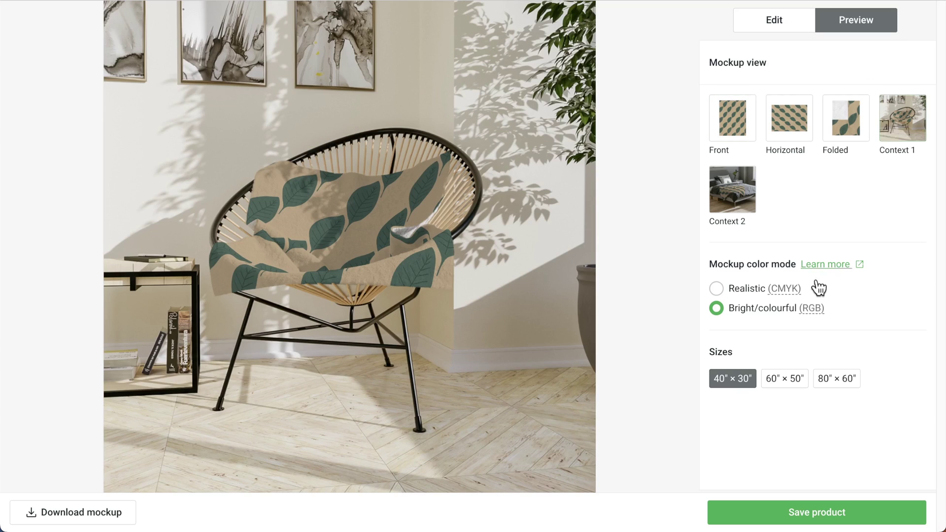
Save the leaf blanket product.
click(786, 516)
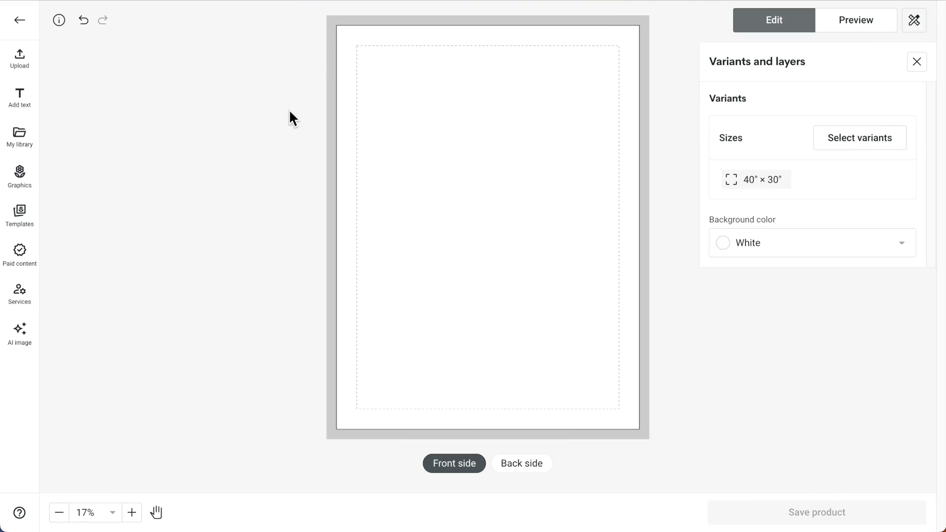
Search My library and place Blanket Design Front.png on the front side.
click(9, 147)
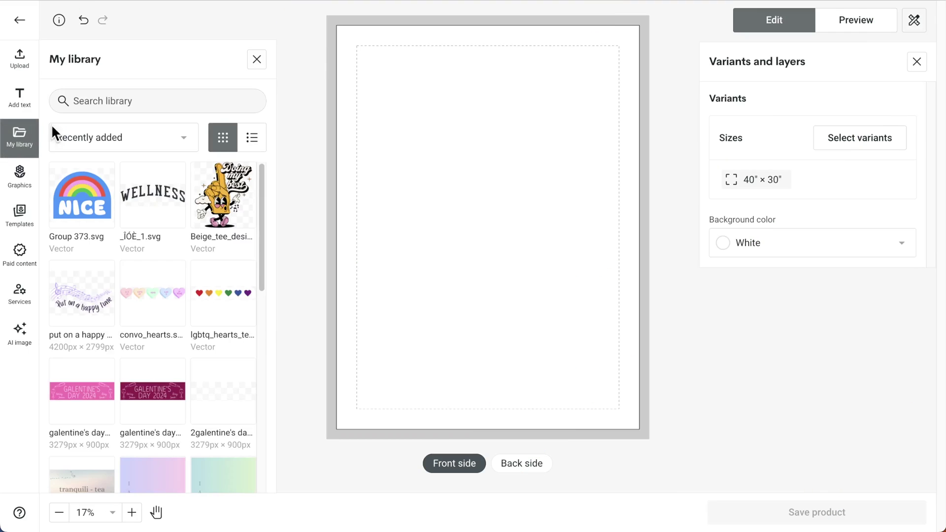
click(97, 100)
text(blanket)
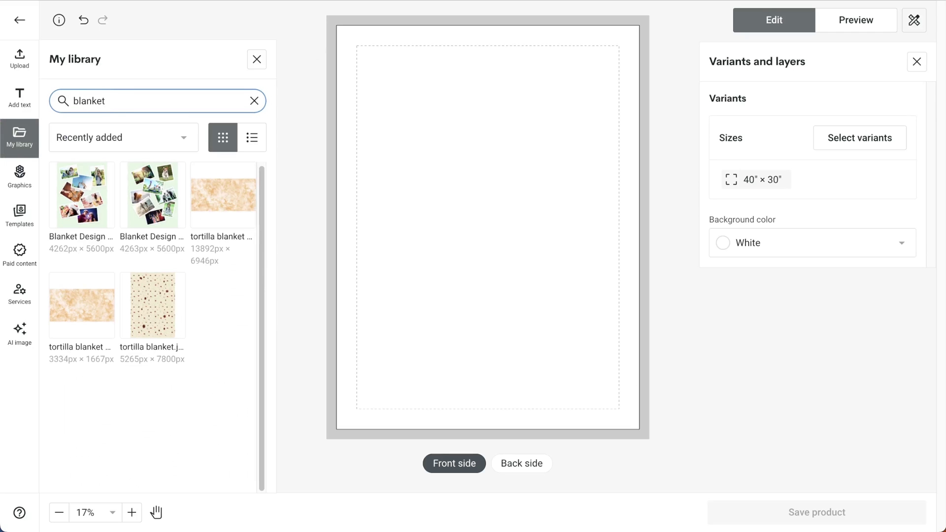
click(93, 191)
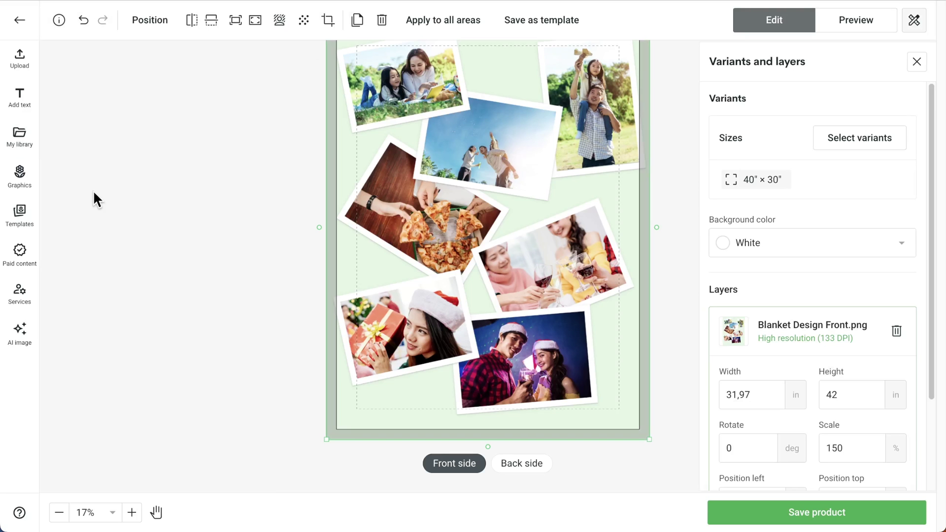
Place Blanket Design Back.png on the back side and preview the blanket.
click(525, 469)
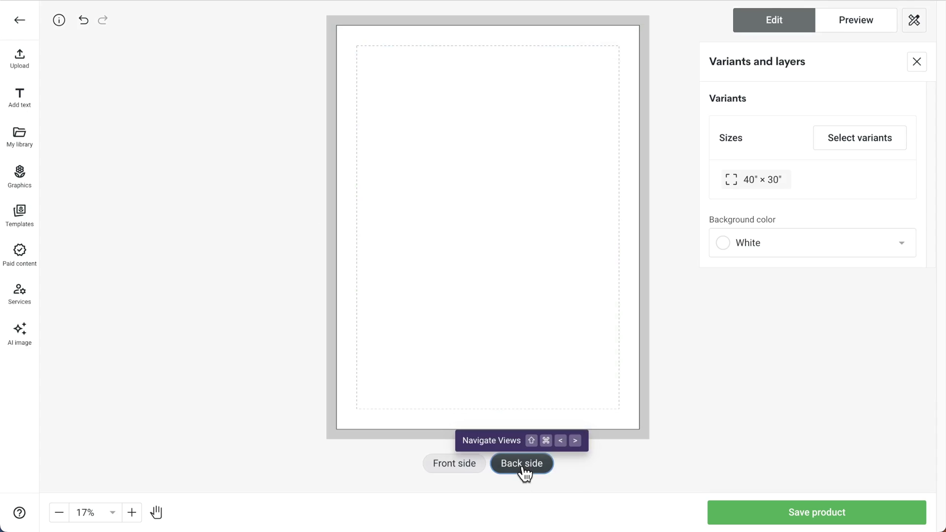
click(23, 138)
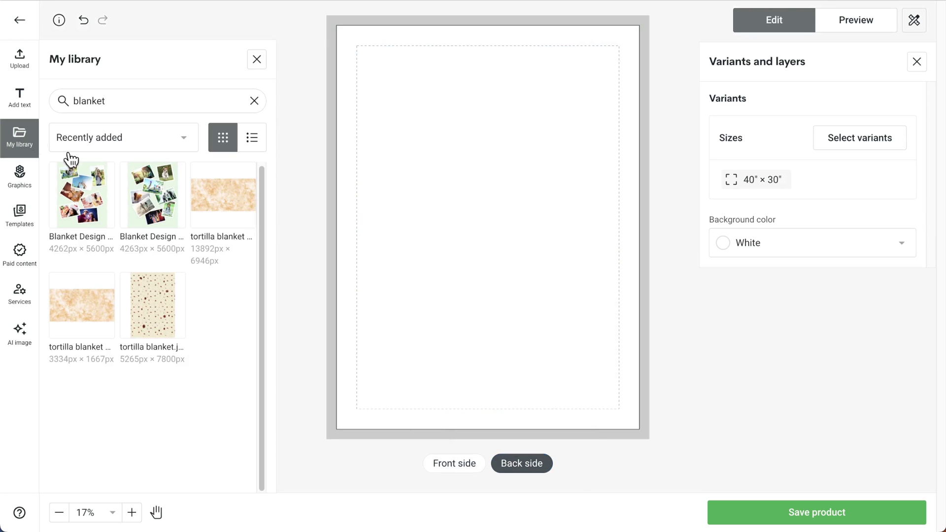
click(147, 201)
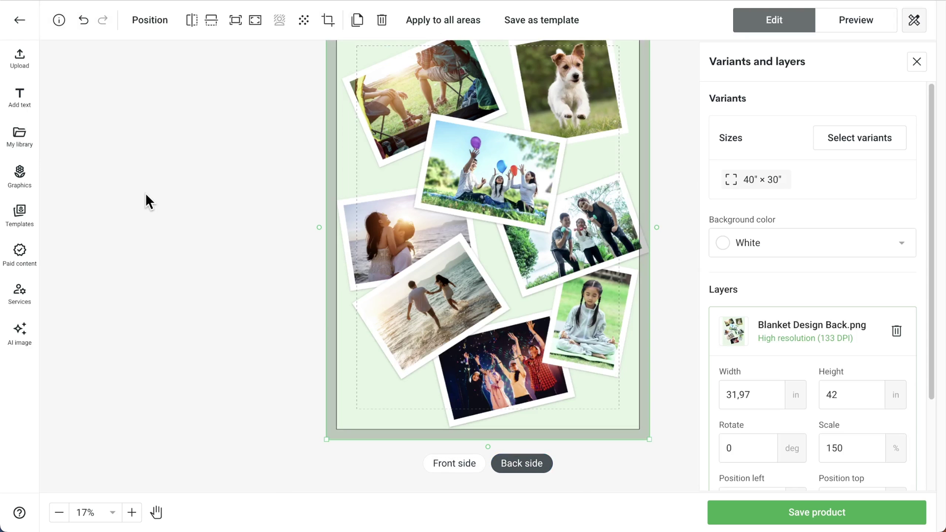
click(832, 25)
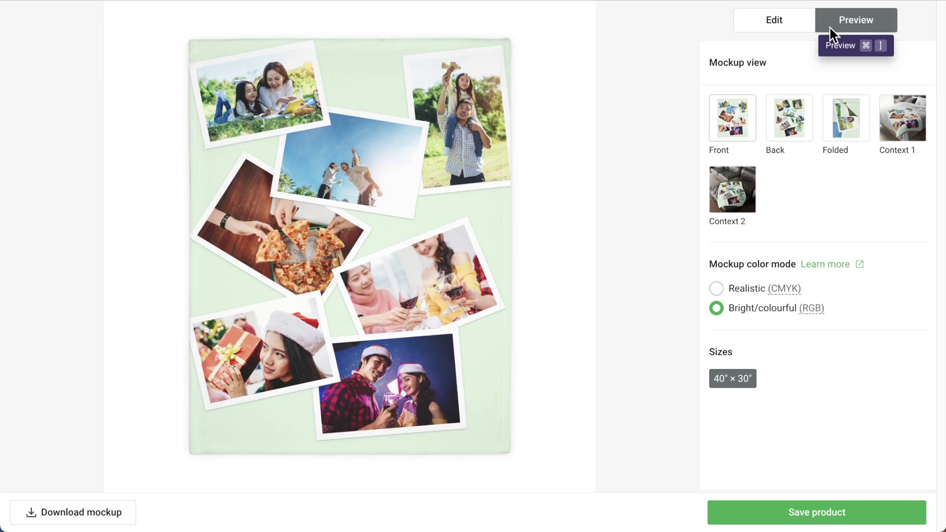
View the back, folded, and bed-in-bedroom mockups of the collage blanket.
click(790, 125)
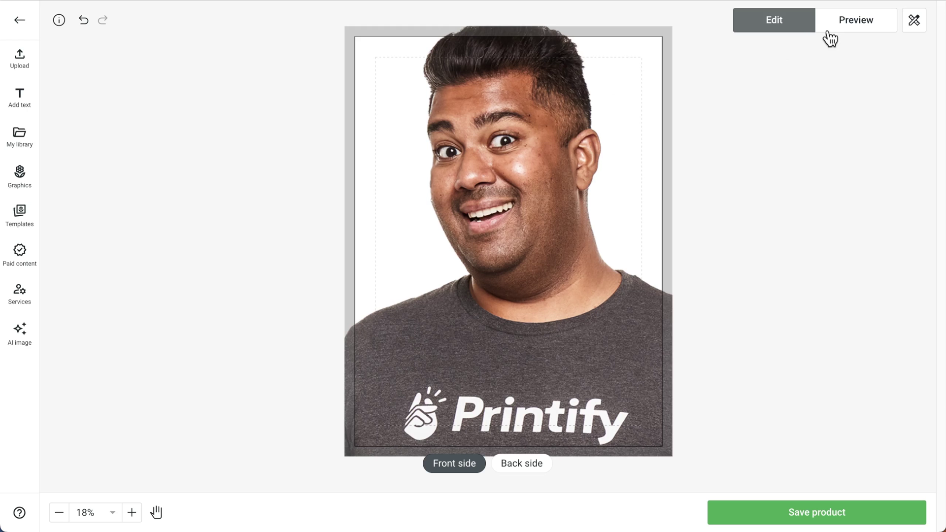
click(838, 26)
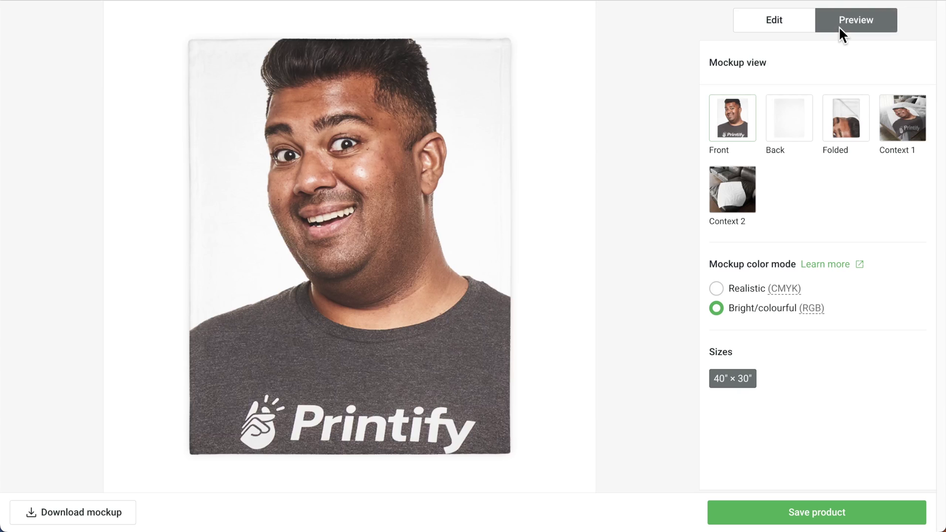
click(847, 138)
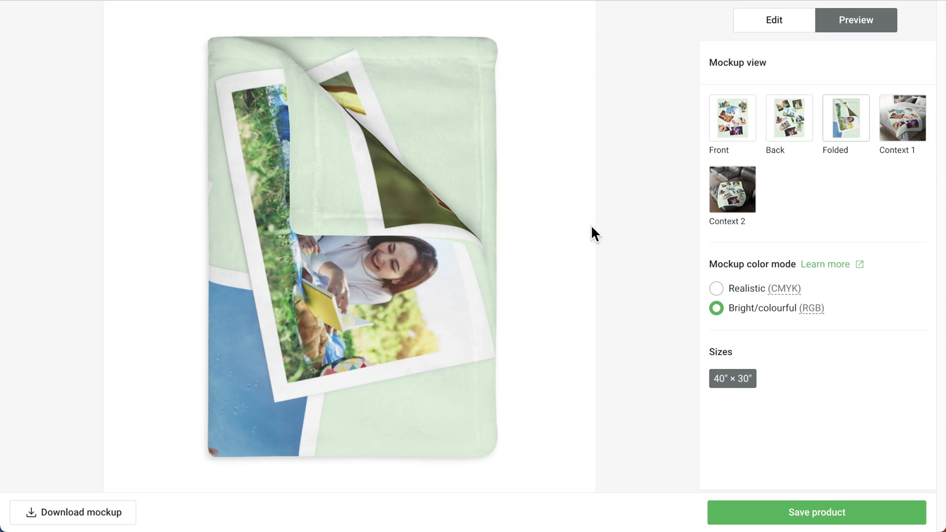
click(894, 140)
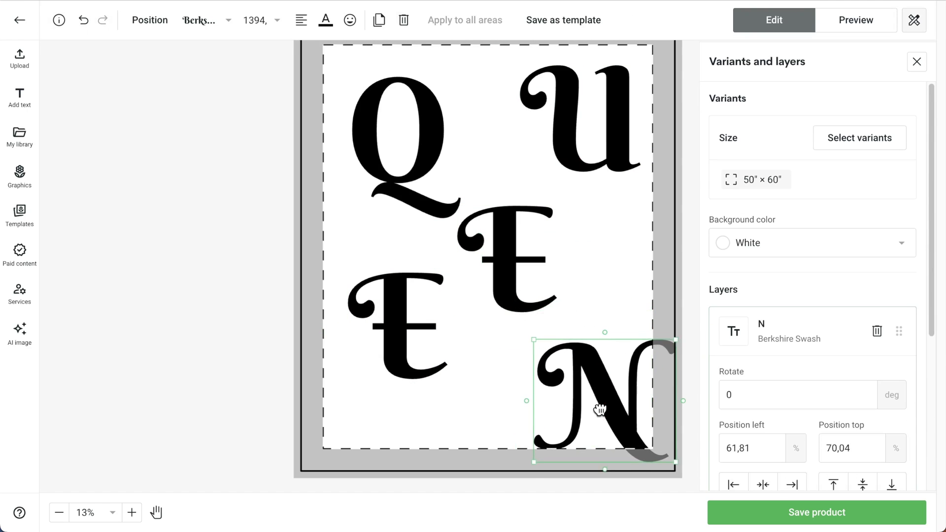
Move the large Q, U, E and N letters out toward the blanket edges.
drag(391, 334, 338, 415)
drag(479, 281, 442, 309)
drag(412, 144, 350, 108)
drag(588, 132, 554, 105)
Recolour the large QUEEN letters purple one by one.
click(325, 20)
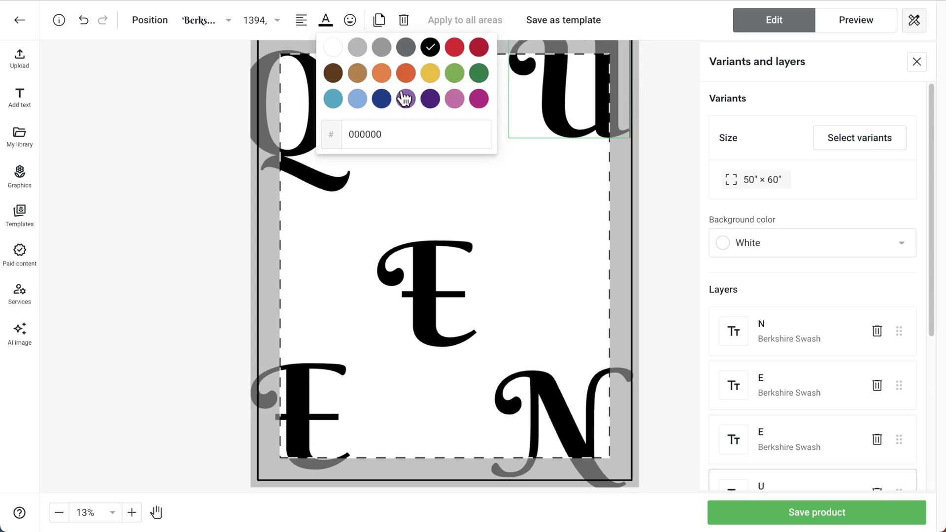
click(406, 96)
click(306, 113)
click(325, 19)
click(405, 96)
click(429, 296)
click(406, 96)
click(311, 414)
click(325, 19)
click(431, 99)
click(542, 414)
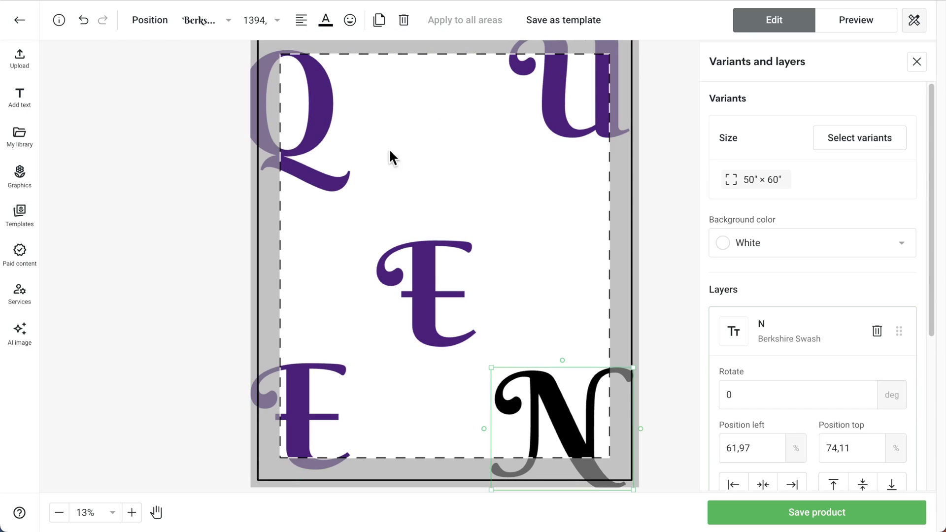
click(325, 19)
Make the Q letter pink.
click(430, 99)
click(305, 114)
click(325, 20)
click(455, 98)
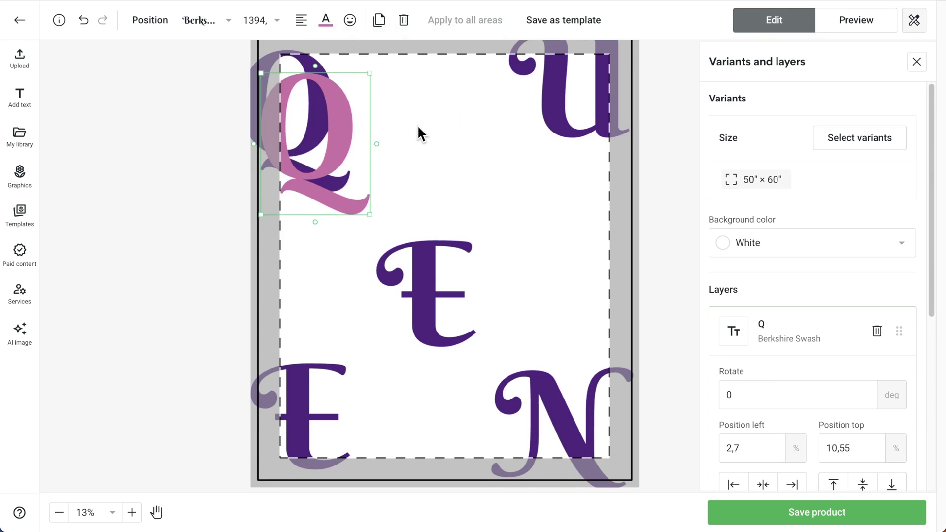
Duplicate the pink letter into pink E and N copies layered over the large letters.
drag(344, 134, 606, 88)
click(379, 20)
double_click(606, 88)
text(E)
drag(582, 143, 577, 419)
key(ctrl+d)
click(379, 19)
double_click(325, 429)
text(N)
Add a purple Roboto letter S near the Q.
click(20, 96)
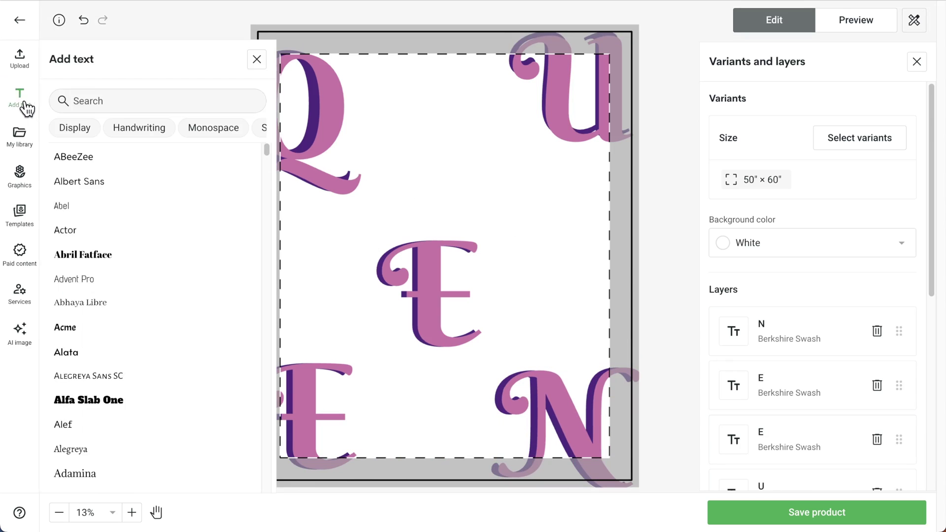
text(robo)
click(99, 150)
text(S)
drag(393, 256, 537, 331)
click(326, 20)
click(428, 98)
Duplicate the S into small purple L, E, E and P letters around the blanket.
click(379, 20)
text(L)
click(379, 20)
text(E)
key(super+d)
drag(520, 213, 413, 458)
text(P)
Set the background colour to light pink #ffe9ec.
click(739, 243)
double_click(734, 362)
key(super+v)
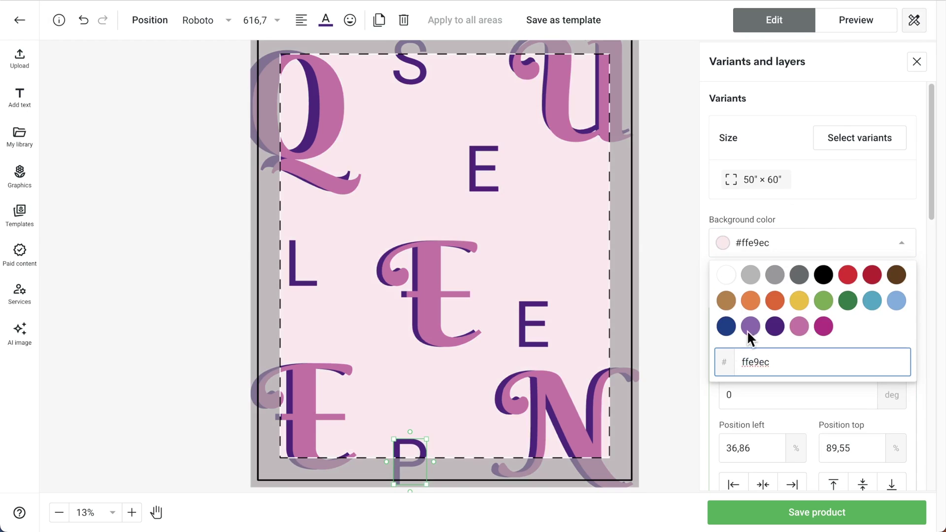
Preview the QUEEN/SLEEP blanket on the Context 1 bed mockup.
click(856, 23)
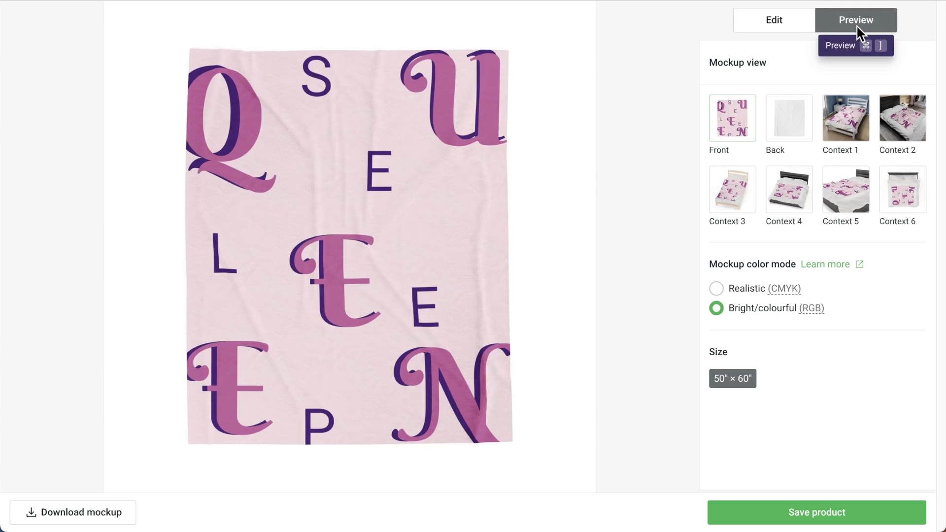
click(835, 129)
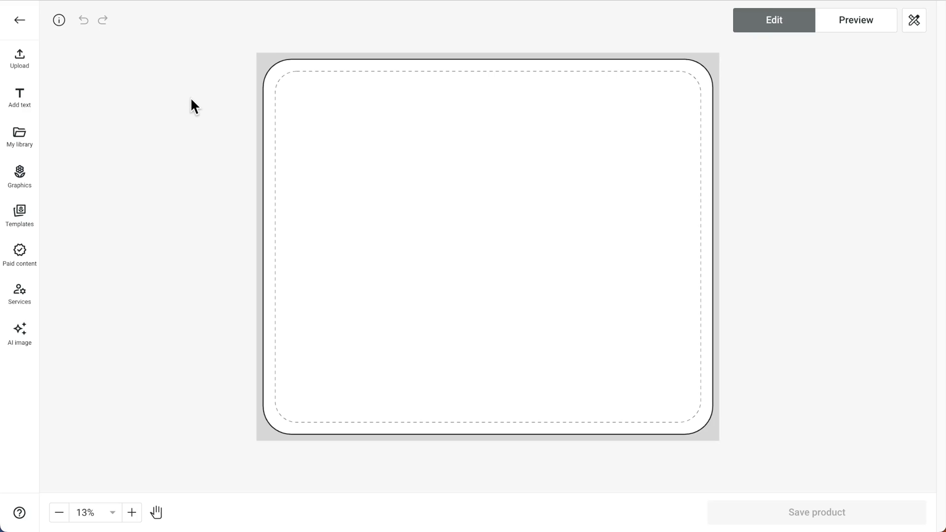
click(19, 138)
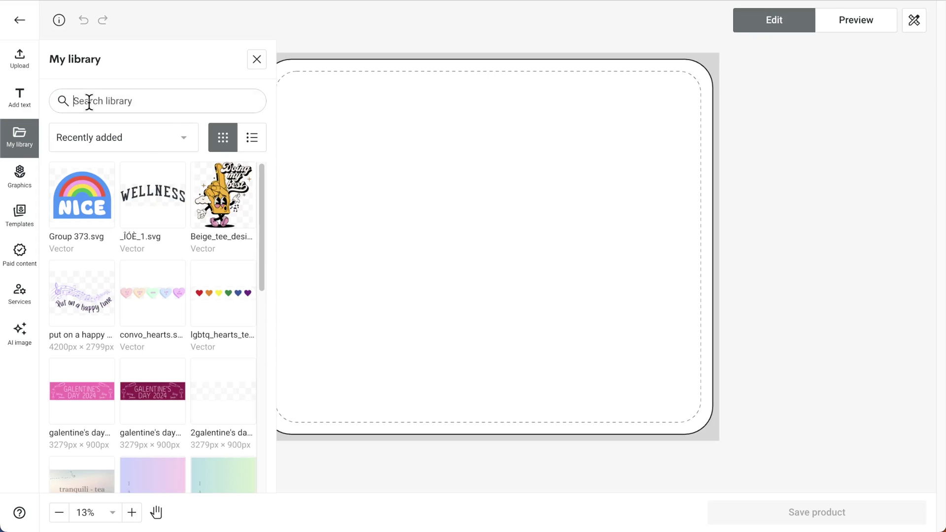
Place tortilla blanket 2.png from the library and stretch it past the blanket edges.
text(blanket)
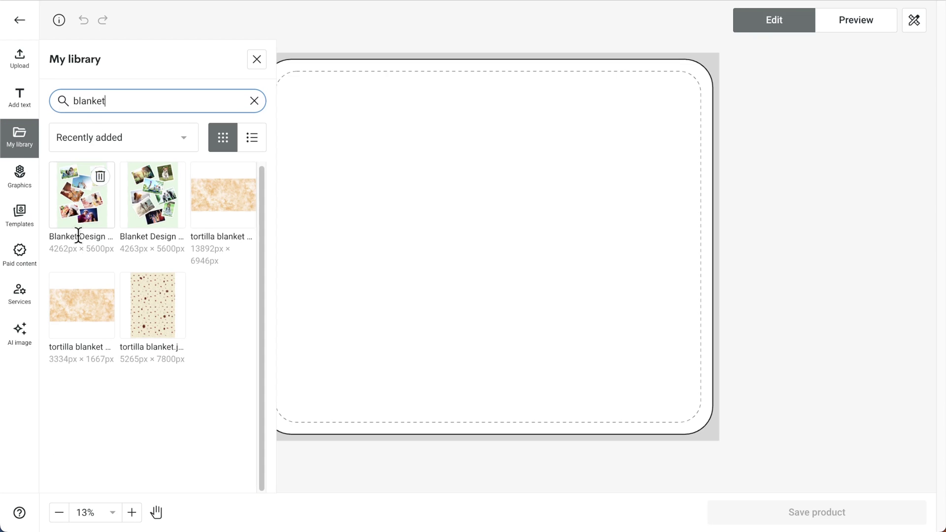
click(83, 303)
drag(384, 195, 91, 48)
drag(593, 299, 923, 469)
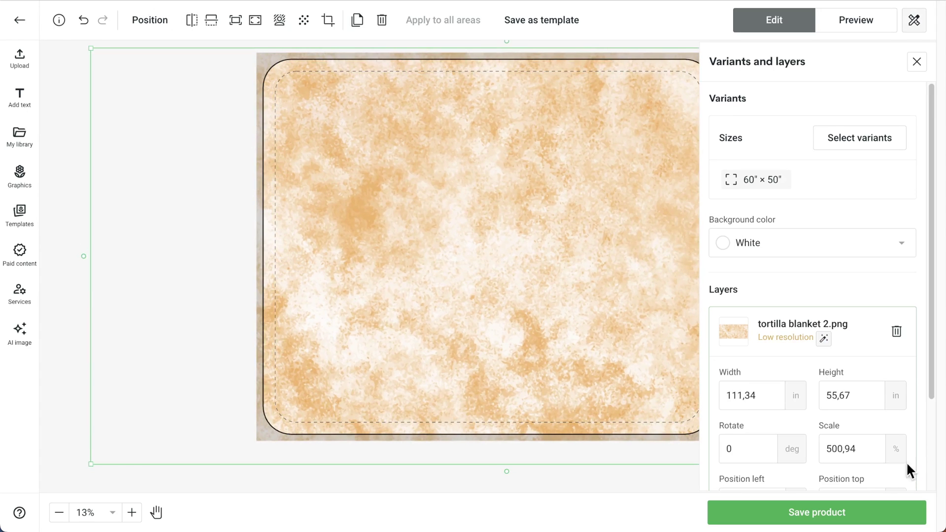
key(space)
drag(606, 331, 501, 323)
Add an Architects Daughter text layer reading "wrap me up like a burrito".
click(20, 96)
click(91, 98)
text(archi)
click(107, 207)
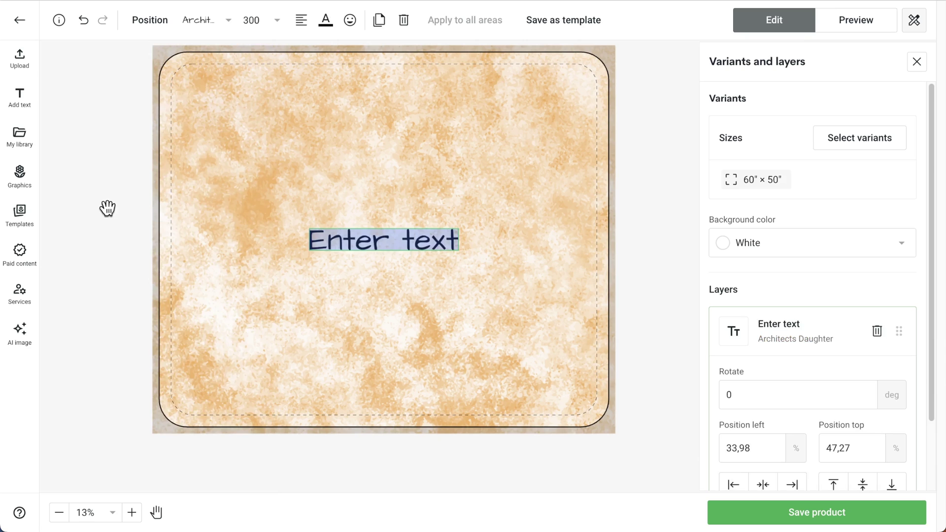
text(wrap me up like a burrito)
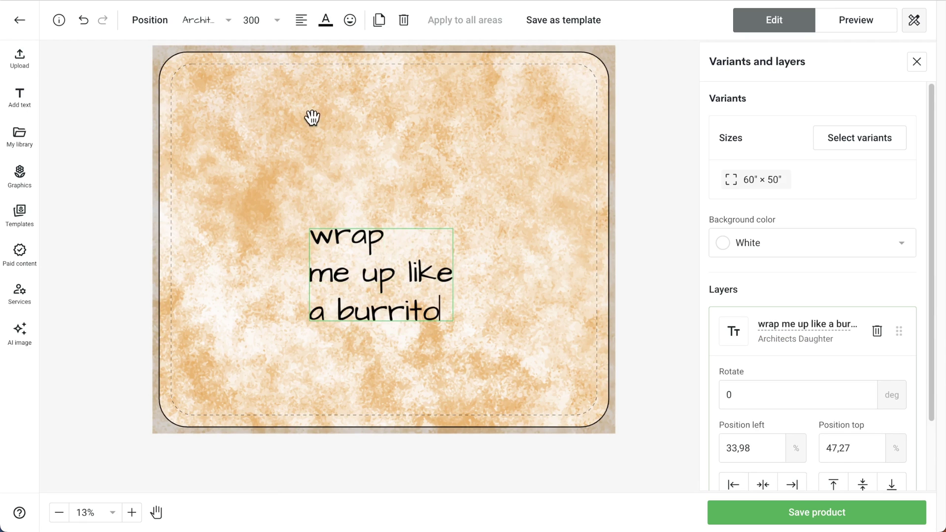
Centre-align the text, make it brown, tilt it 326° top-left, and preview on the sofa mockup.
click(301, 20)
click(328, 46)
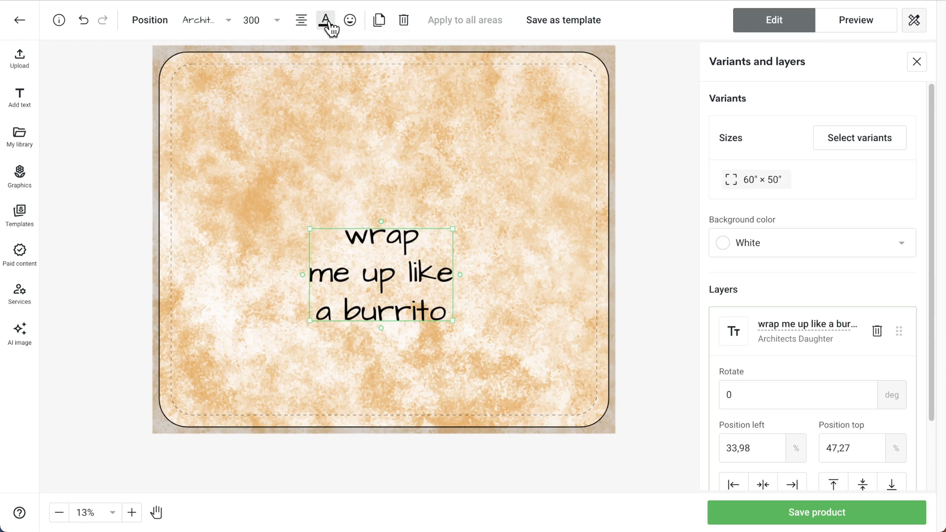
click(326, 19)
click(331, 73)
drag(381, 306, 291, 183)
drag(286, 143, 260, 129)
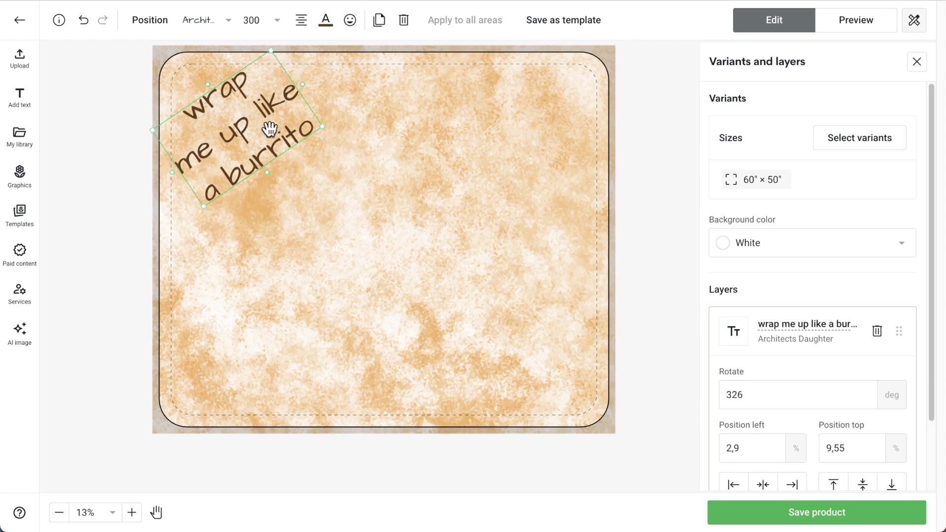
click(850, 22)
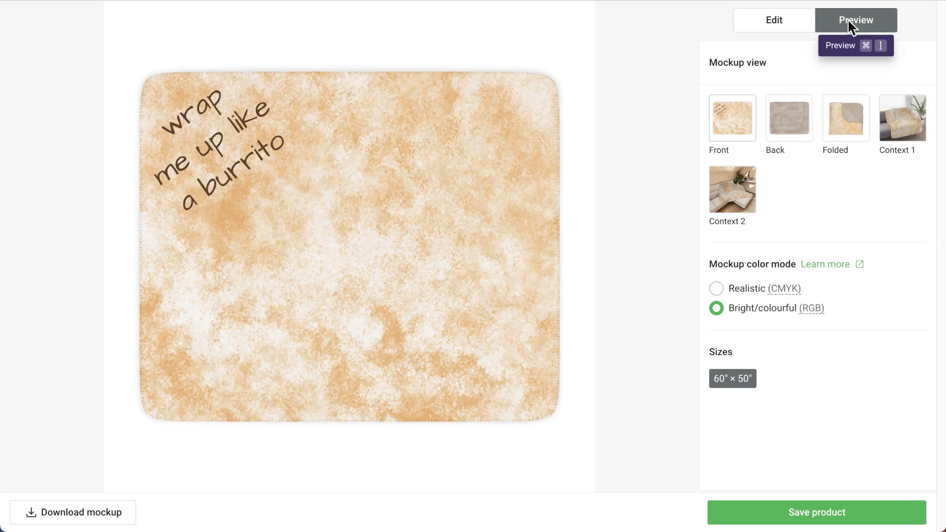
click(909, 128)
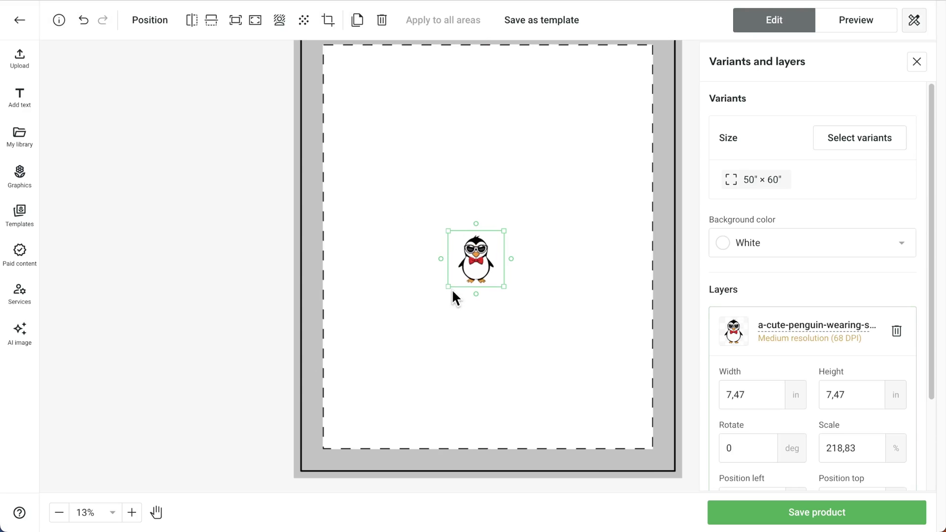
Try the penguin as a Brick vertical repeating pattern, then delete that layer.
click(303, 21)
mouse_move(758, 332)
mouse_down()
mouse_move(779, 337)
mouse_move(770, 337)
mouse_up()
click(859, 271)
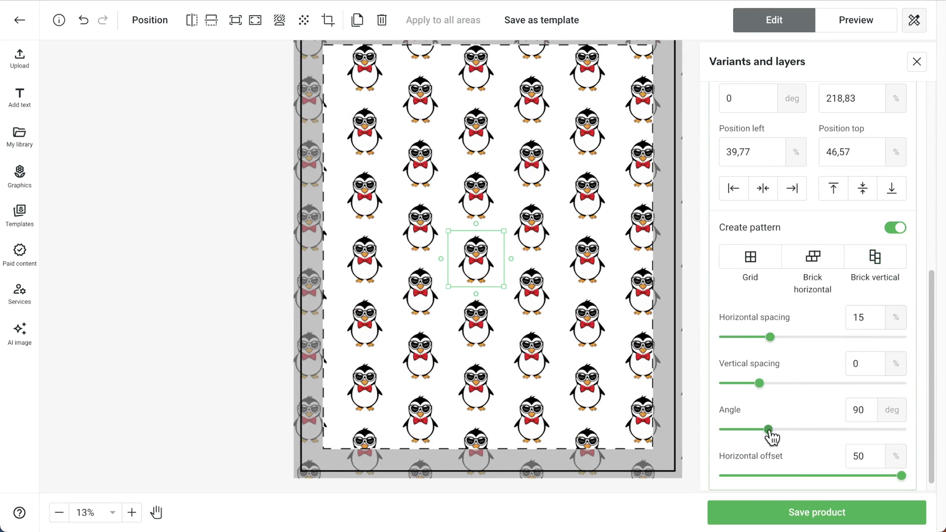
scroll(756, 433, up, 5)
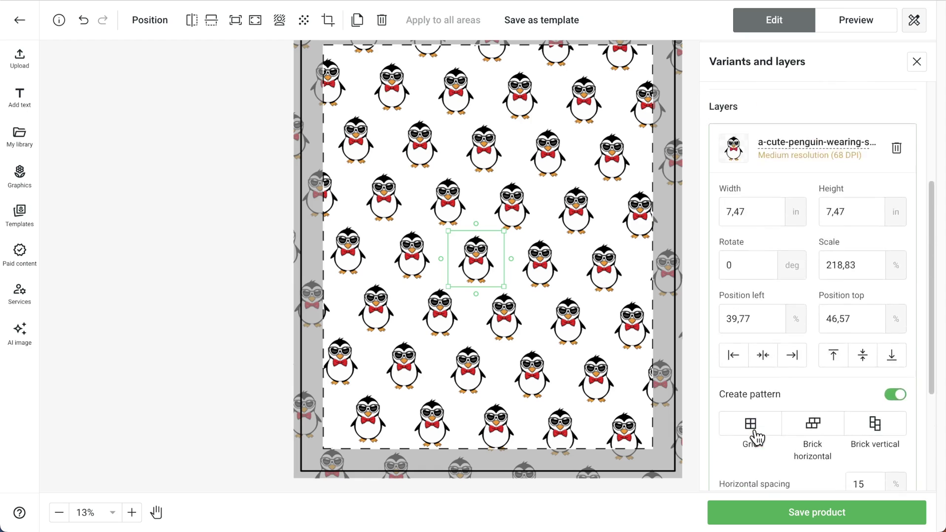
click(896, 209)
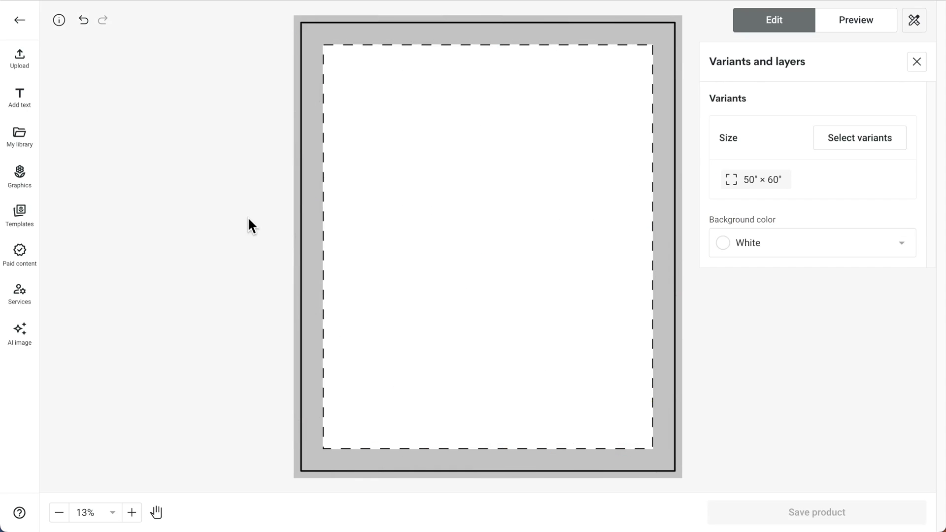
Place the blue dog pattern from the library, enlarge it to cover the blanket, and preview.
click(20, 135)
click(81, 141)
click(85, 192)
click(89, 194)
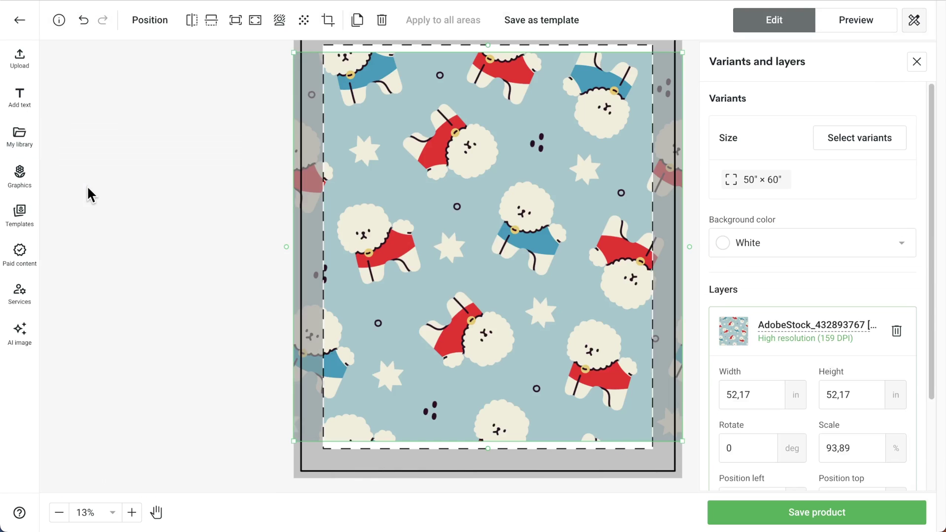
drag(390, 235, 363, 248)
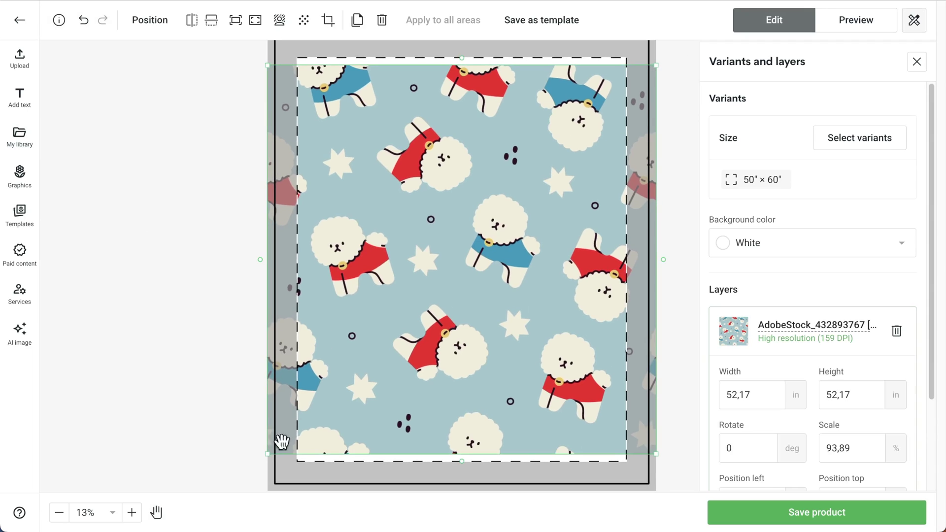
drag(269, 456, 207, 514)
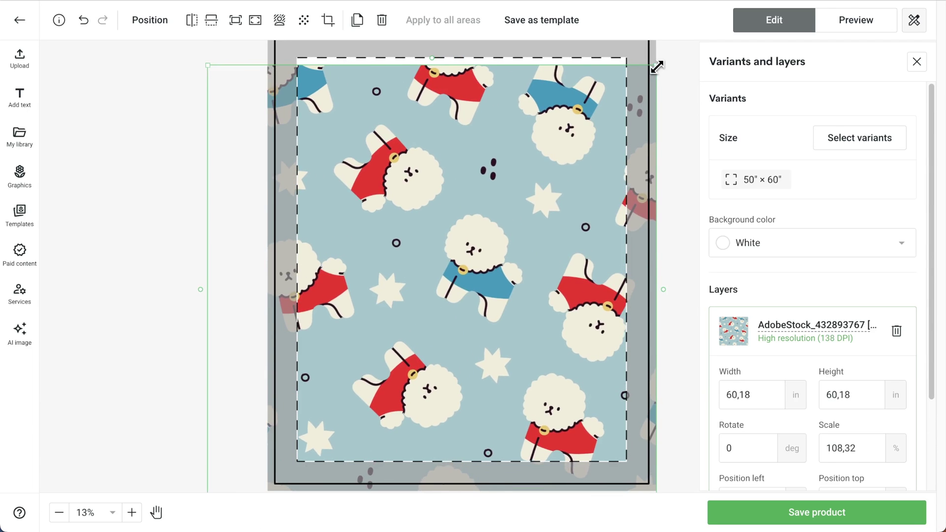
drag(657, 67, 692, 20)
click(876, 33)
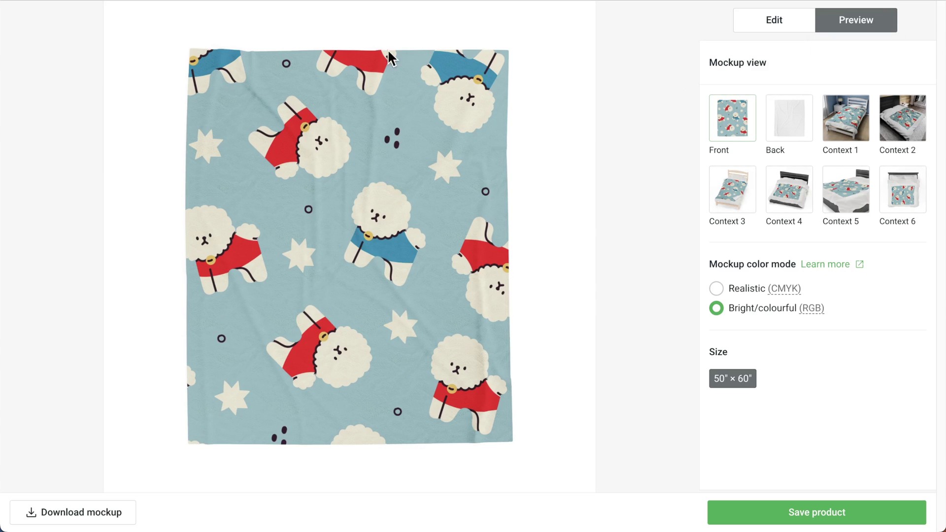
Back in the editor, place the blue smiling-sun pattern and enlarge it past the blanket edges.
click(761, 30)
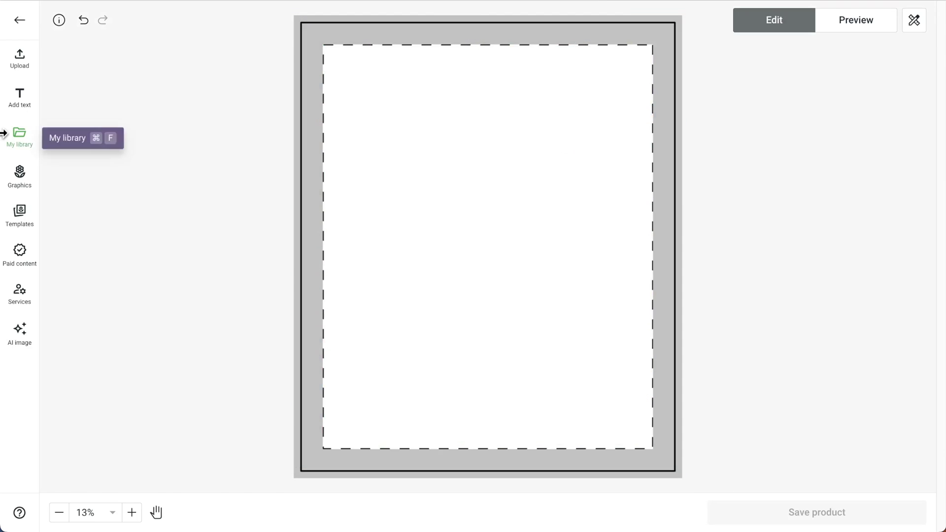
click(4, 132)
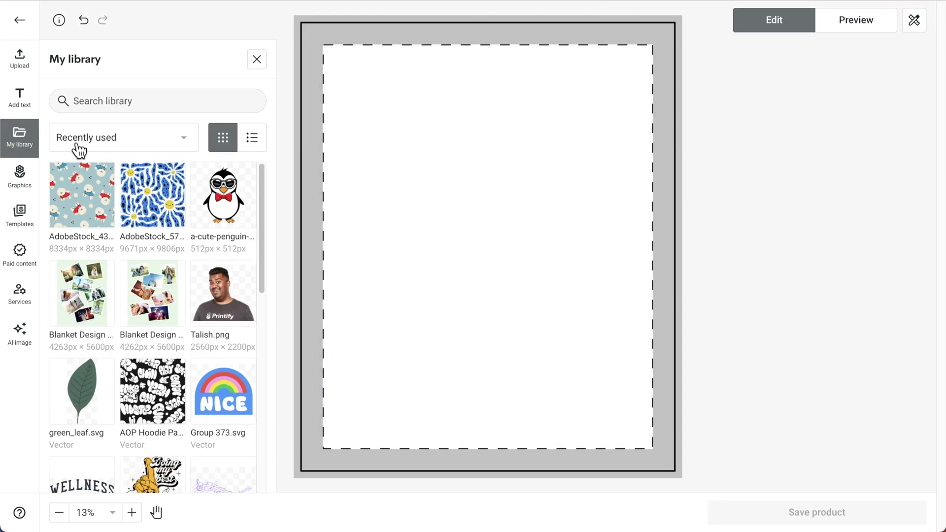
click(84, 194)
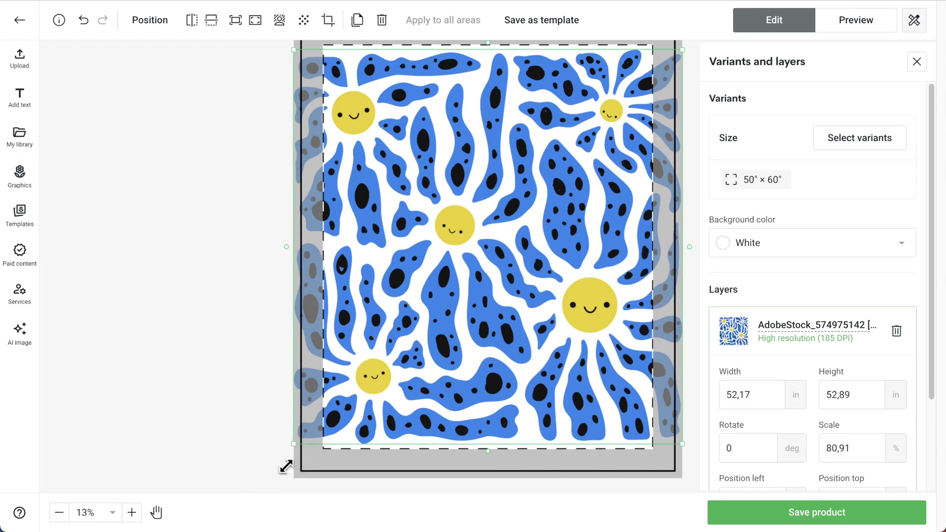
drag(286, 467, 217, 523)
drag(468, 320, 520, 282)
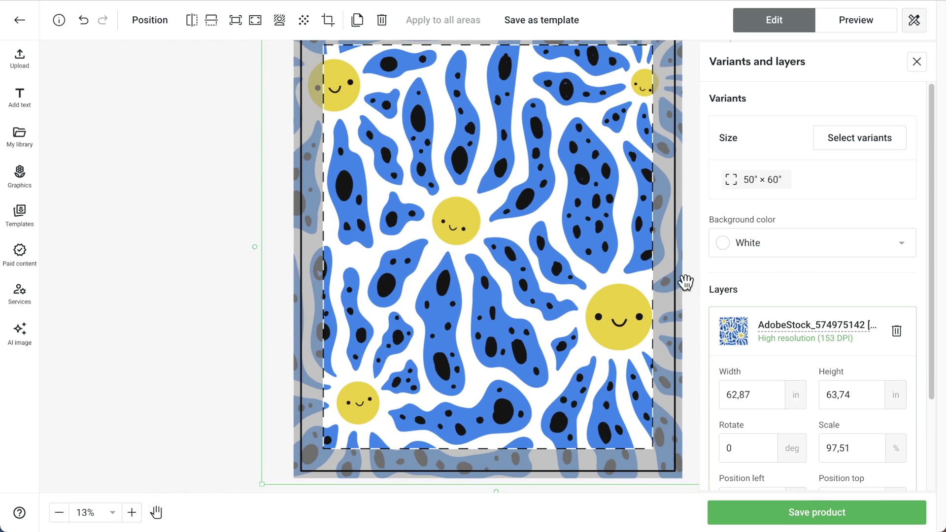
Set the background to dark blue and preview on the Context 1 bed mockup.
click(753, 247)
click(732, 320)
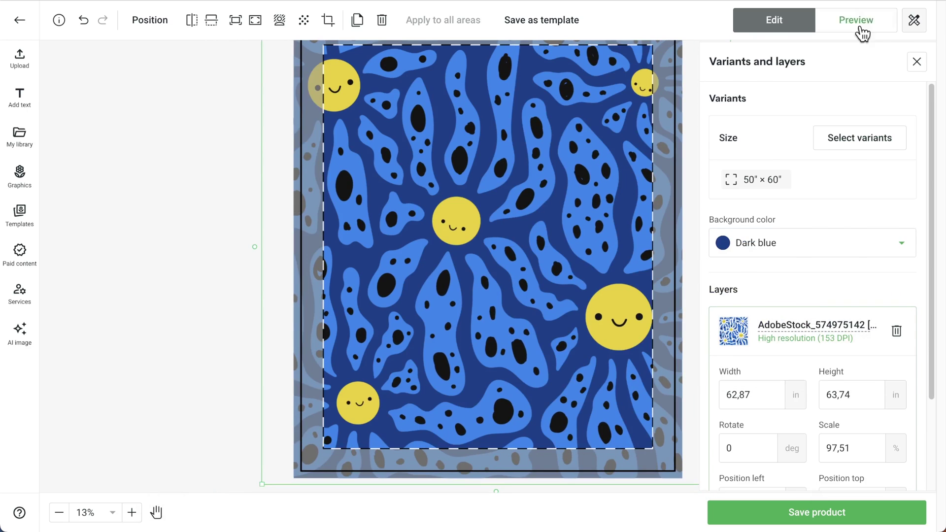
click(858, 20)
click(849, 127)
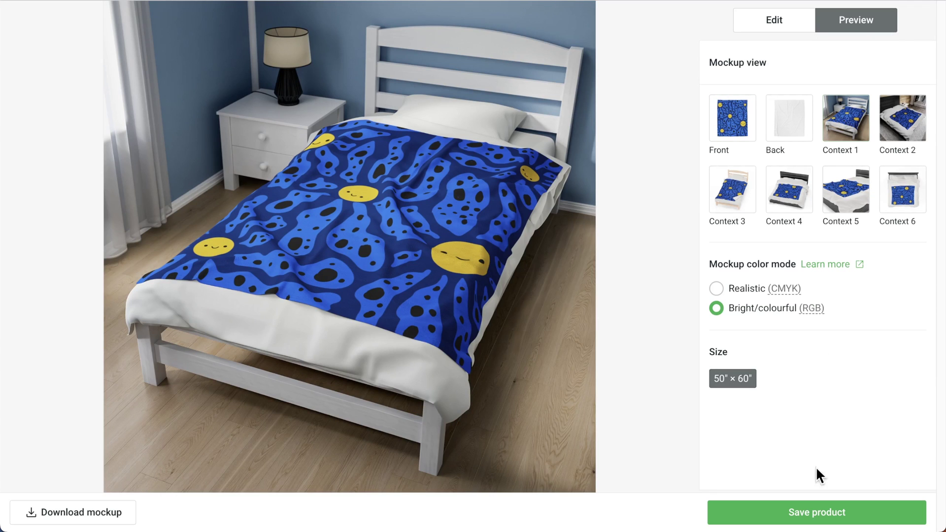